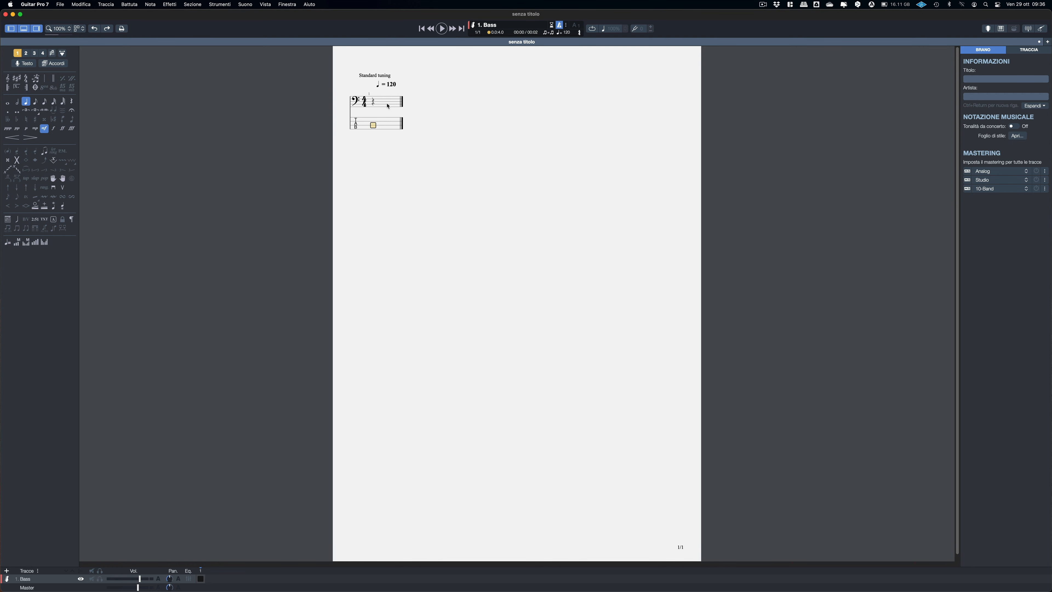
Step: Show the Bass track's slash notation staff from the track settings and hide it again
{"action": "left_click", "coordinate": [1019, 50]}
{"action": "left_click", "coordinate": [1013, 99]}
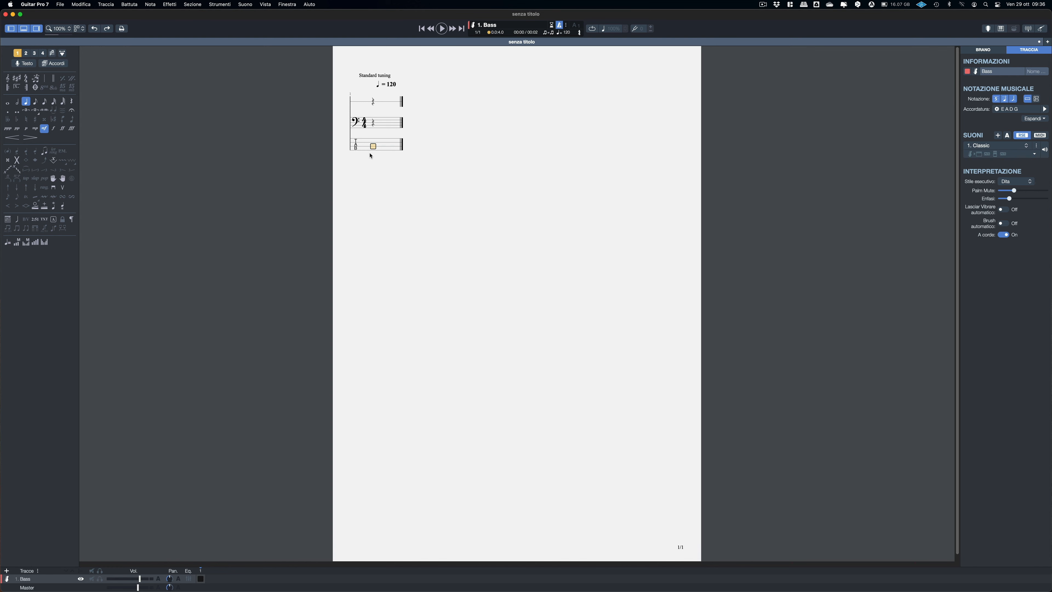
{"action": "left_click", "coordinate": [1017, 102]}
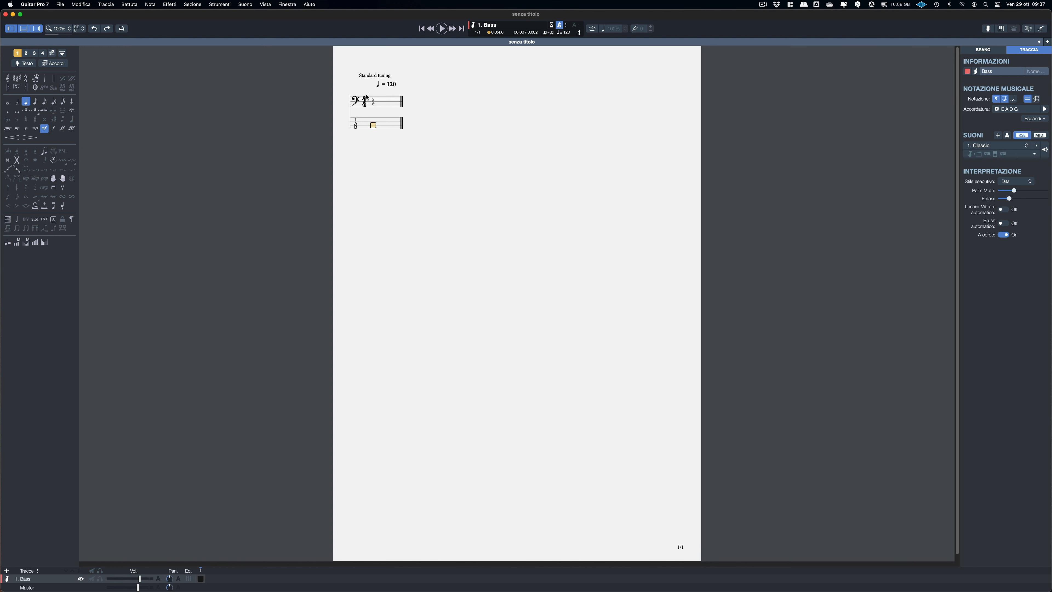
{"action": "left_click", "coordinate": [374, 101]}
{"action": "left_click", "coordinate": [371, 122]}
{"action": "key", "text": "Tab"}
{"action": "key", "text": "Tab"}
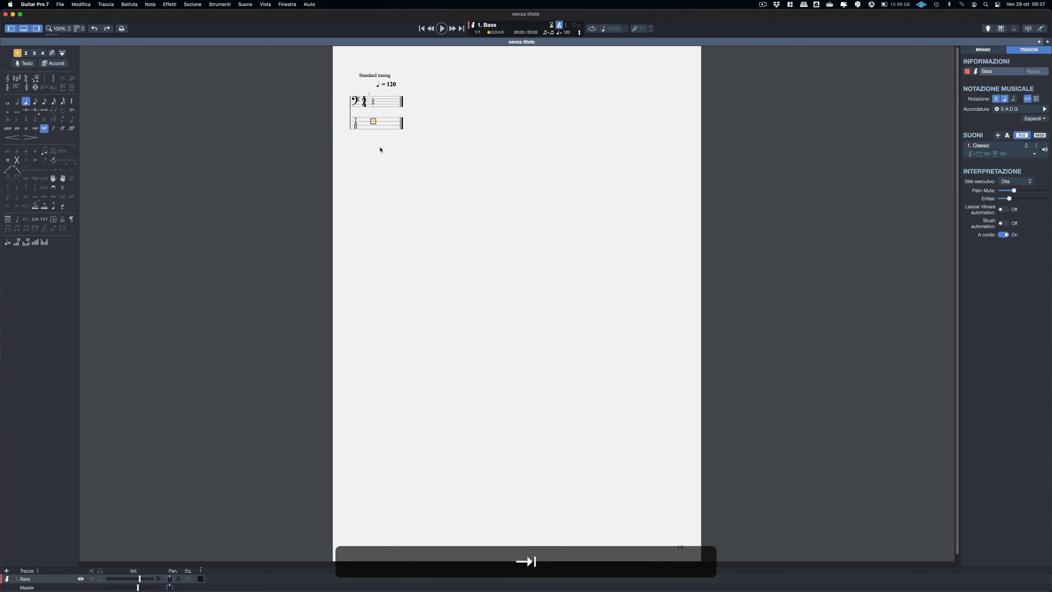
{"action": "key", "text": "Tab"}
{"action": "key", "text": "Tab"}
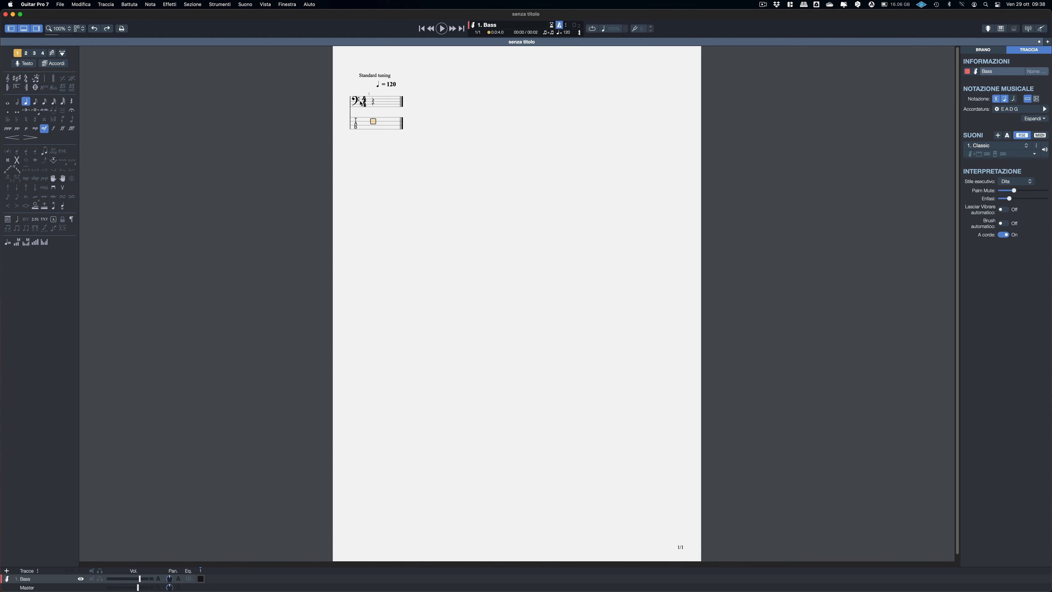
{"action": "left_click", "coordinate": [374, 105]}
{"action": "key", "text": "Up"}
{"action": "left_click", "coordinate": [379, 125]}
{"action": "key", "text": "Up"}
{"action": "left_click", "coordinate": [375, 105]}
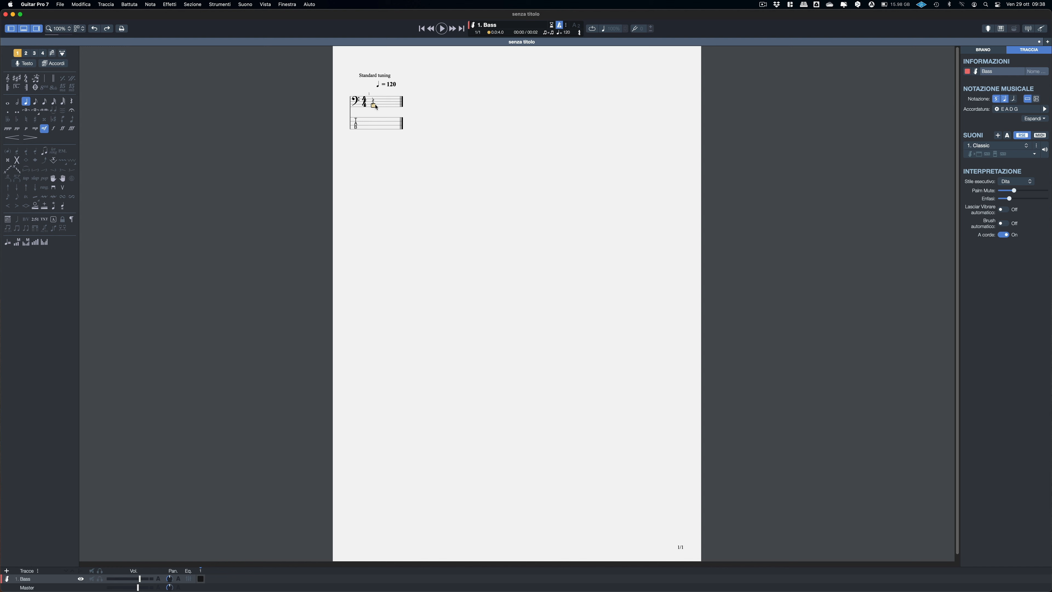
{"action": "left_click", "coordinate": [373, 122]}
{"action": "left_click", "coordinate": [372, 105]}
{"action": "left_click", "coordinate": [375, 103]}
{"action": "left_click", "coordinate": [378, 124]}
Step: Enter a C quarter note, fret 3 on the A string, on the first beat of bar 1
{"action": "left_click", "coordinate": [384, 105]}
{"action": "key", "text": "Up"}
{"action": "key", "text": "Down"}
{"action": "key", "text": "Down"}
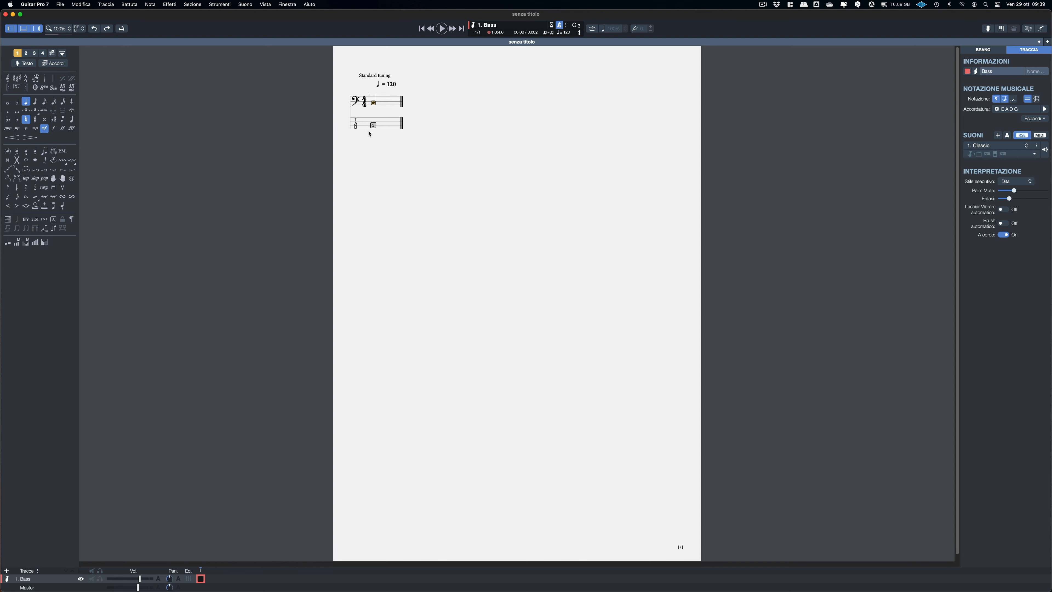
{"action": "key", "text": "Right"}
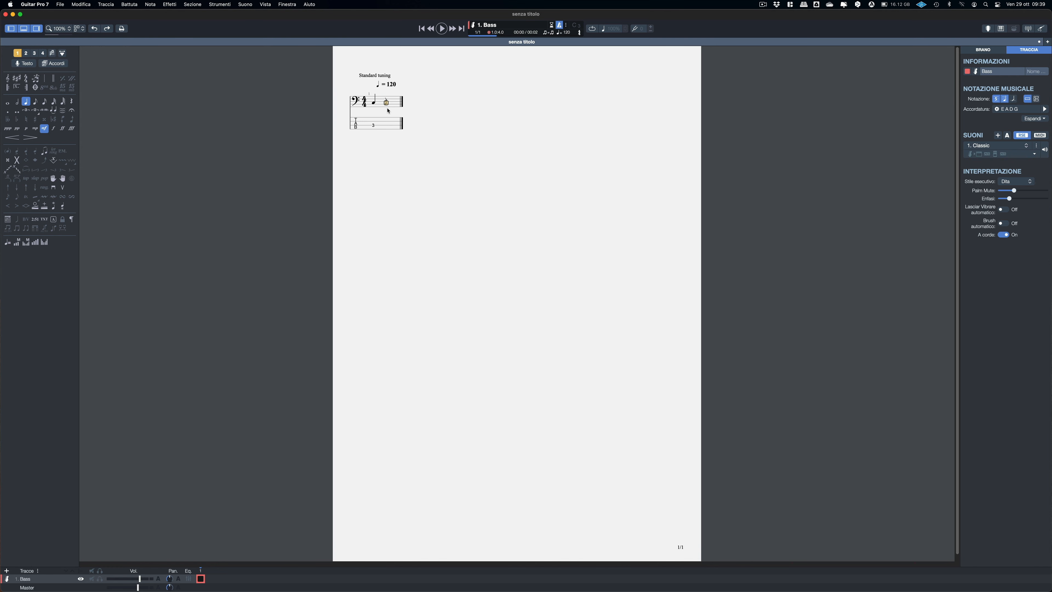
Step: Add quarter notes at D-string fret 2 on beat two and A-string fret 3 on beat three of bar 1
{"action": "key", "text": "Up"}
{"action": "key", "text": "Down"}
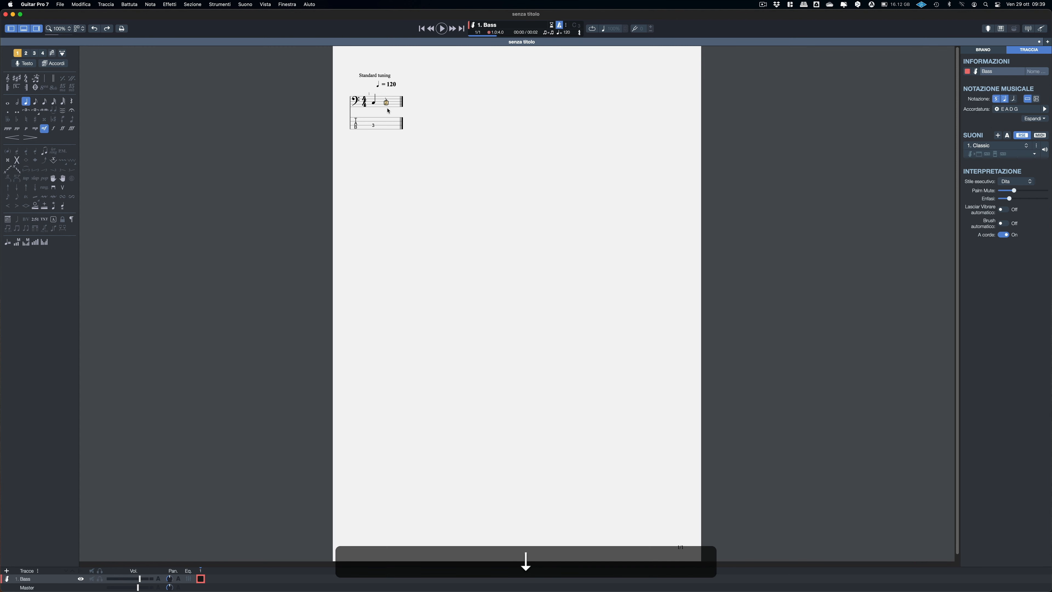
{"action": "key", "text": "Up"}
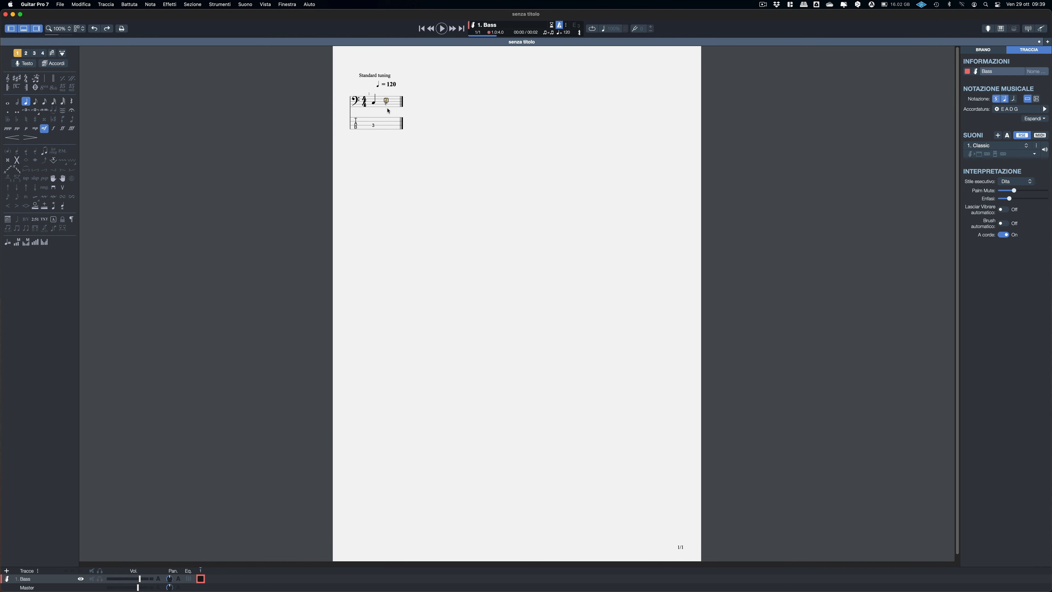
{"action": "key", "text": "2"}
{"action": "key", "text": "Right"}
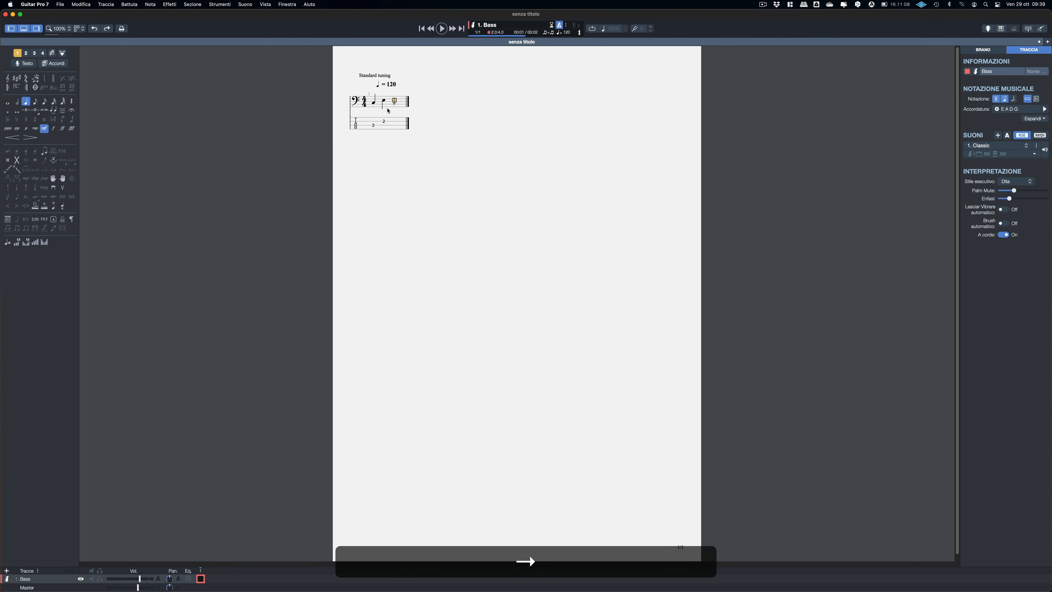
{"action": "key", "text": "Down"}
{"action": "key", "text": "3"}
{"action": "key", "text": "Right"}
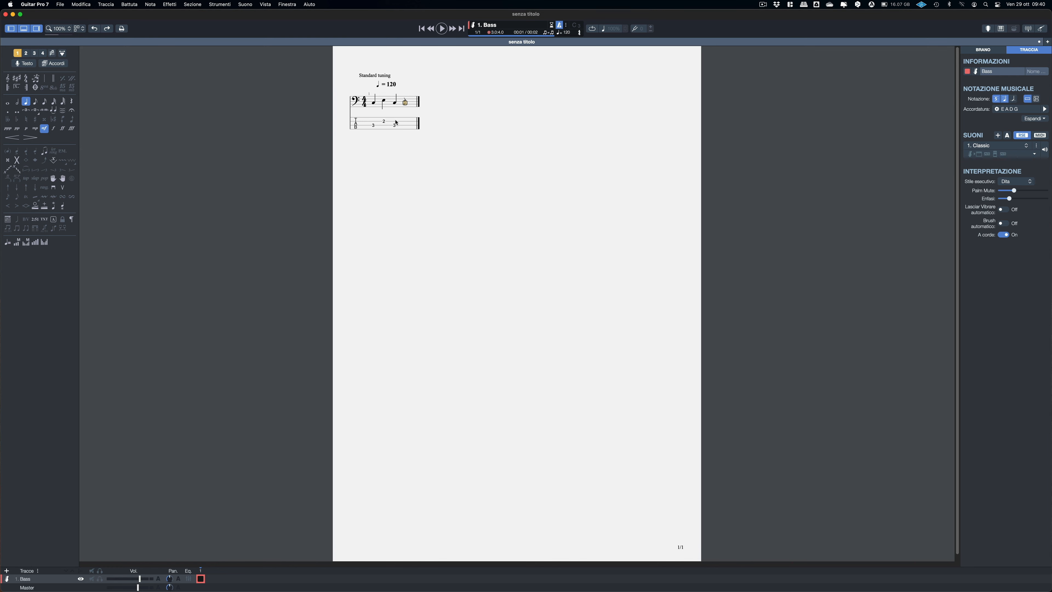
Step: Delete the notes on the third and second beats of bar 1
{"action": "left_click", "coordinate": [377, 127]}
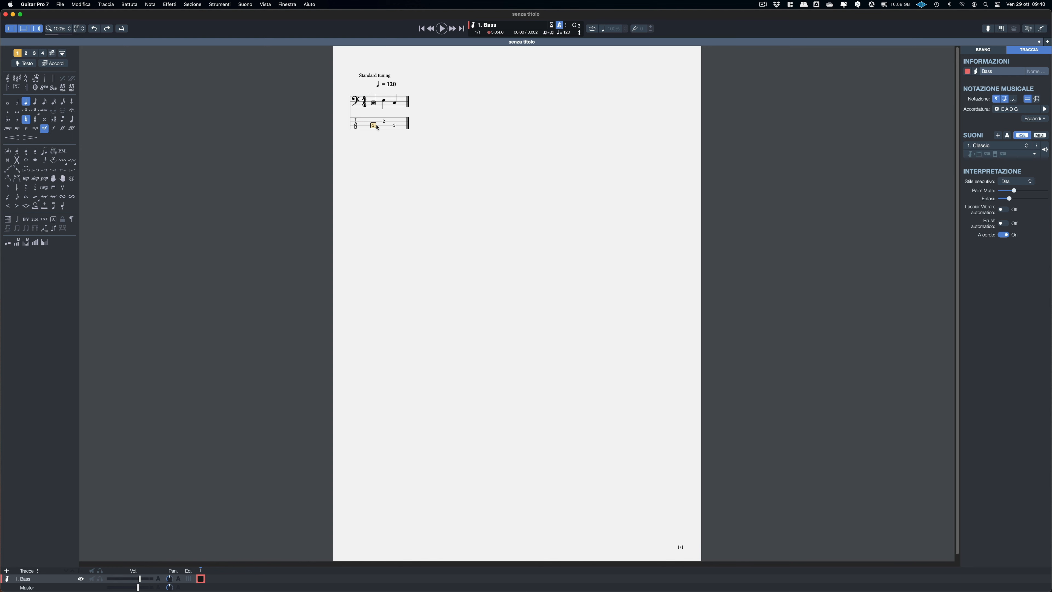
{"action": "left_click", "coordinate": [396, 127]}
{"action": "key", "text": "BackSpace"}
{"action": "left_click", "coordinate": [384, 122]}
{"action": "key", "text": "BackSpace"}
Step: Delete the fret 3 note on the first beat of bar 1
{"action": "key", "text": "Down"}
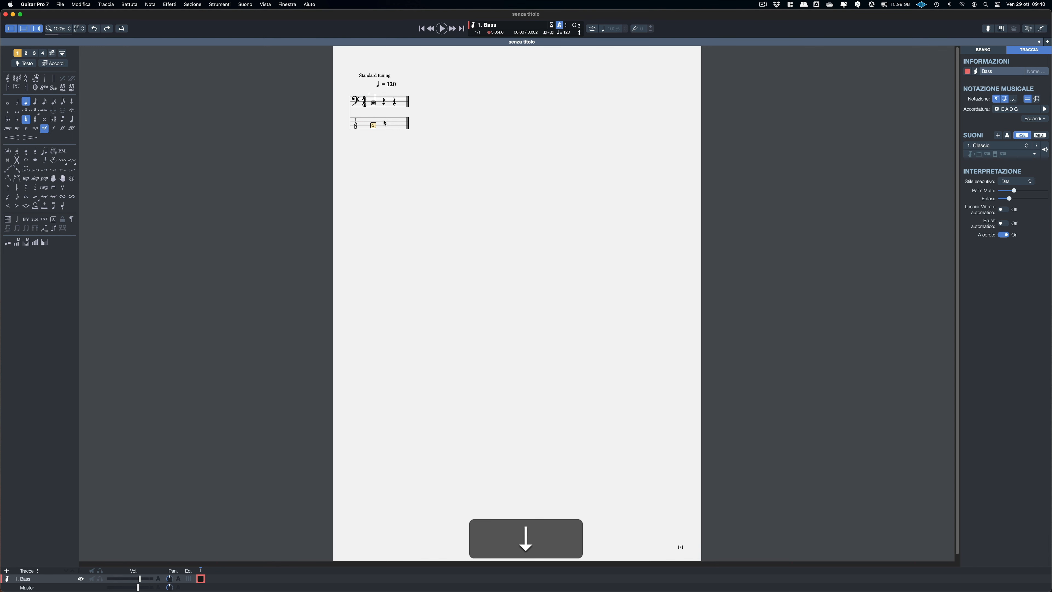
{"action": "key", "text": "Down"}
{"action": "key", "text": "Up"}
{"action": "key", "text": "Up"}
{"action": "key", "text": "Down"}
{"action": "key", "text": "Up"}
{"action": "key", "text": "Down"}
{"action": "key", "text": "Up"}
{"action": "key", "text": "Down"}
{"action": "key", "text": "Up"}
{"action": "key", "text": "Delete"}
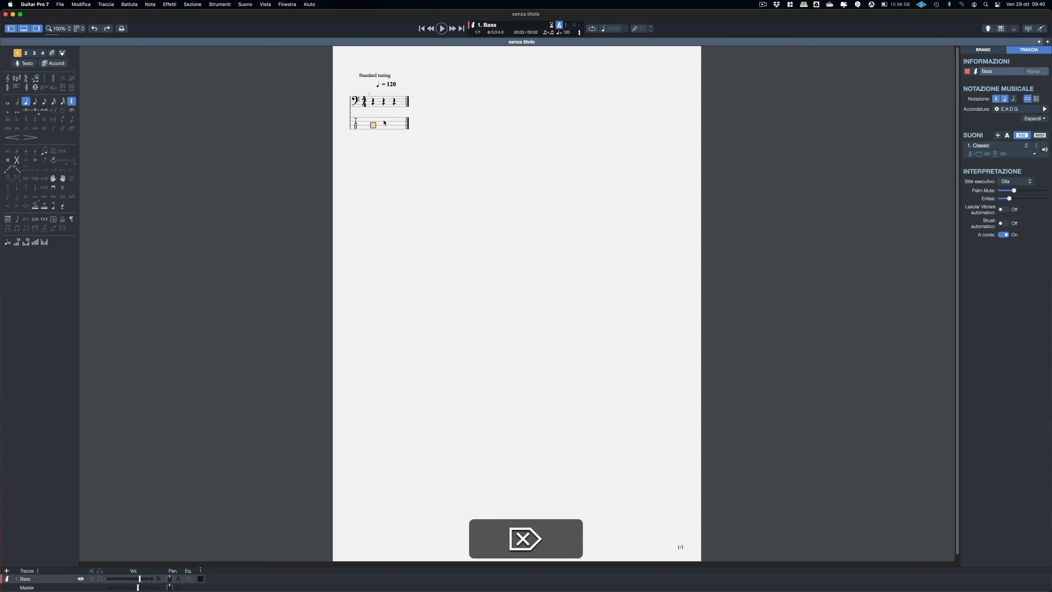
Step: Enter fret 3 on the low E string as a quarter note on the first beat of the tablature
{"action": "key", "text": "Down"}
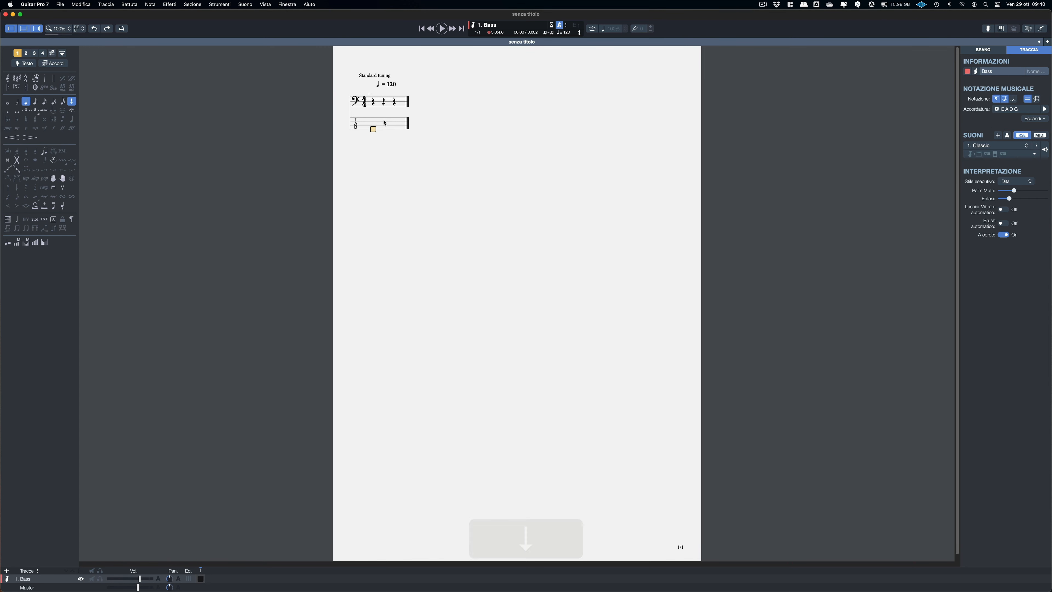
{"action": "key", "text": "Up"}
{"action": "key", "text": "Down"}
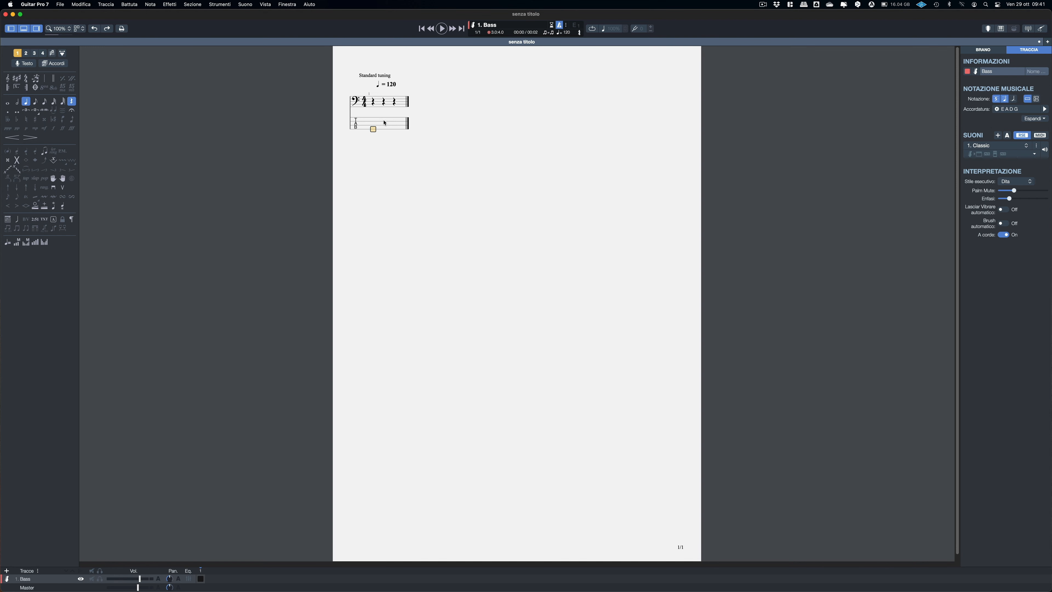
{"action": "key", "text": "3"}
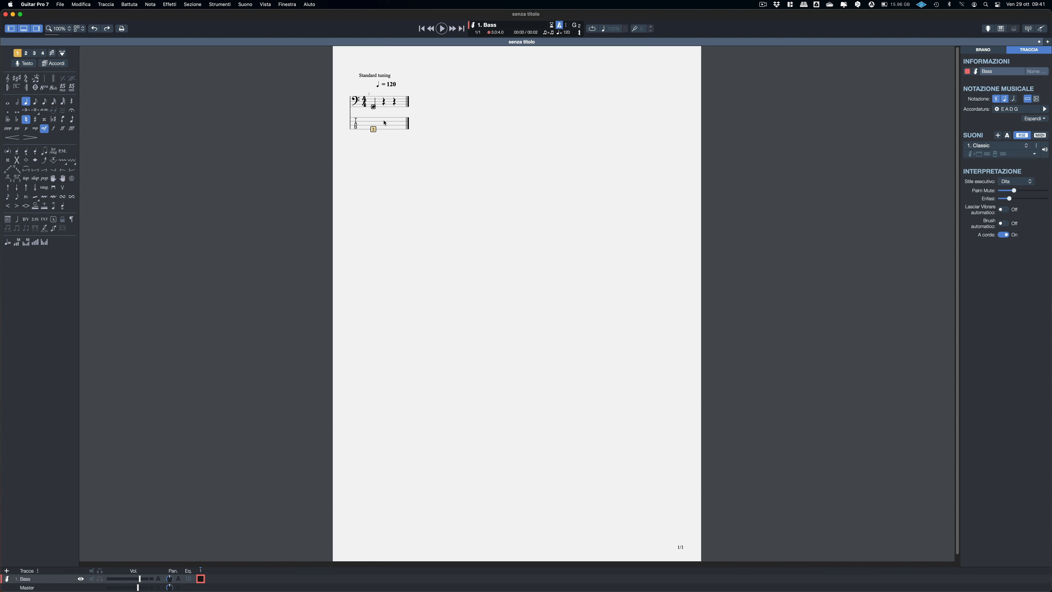
{"action": "key", "text": "Right"}
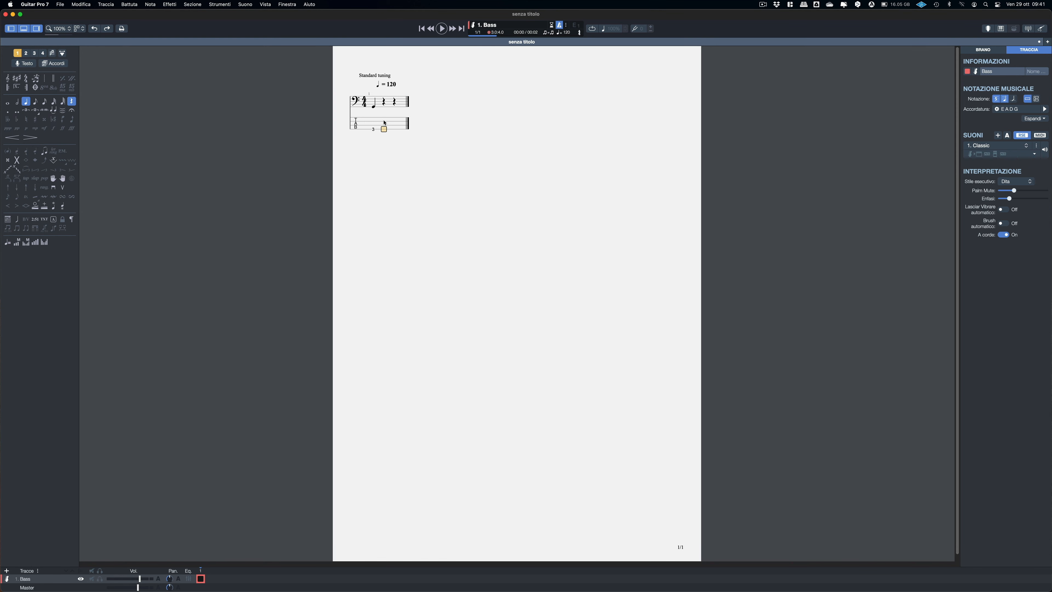
Step: Enter fret 5 on the D string on beat two and fret 2 on the A string on beat three
{"action": "key", "text": "Up"}
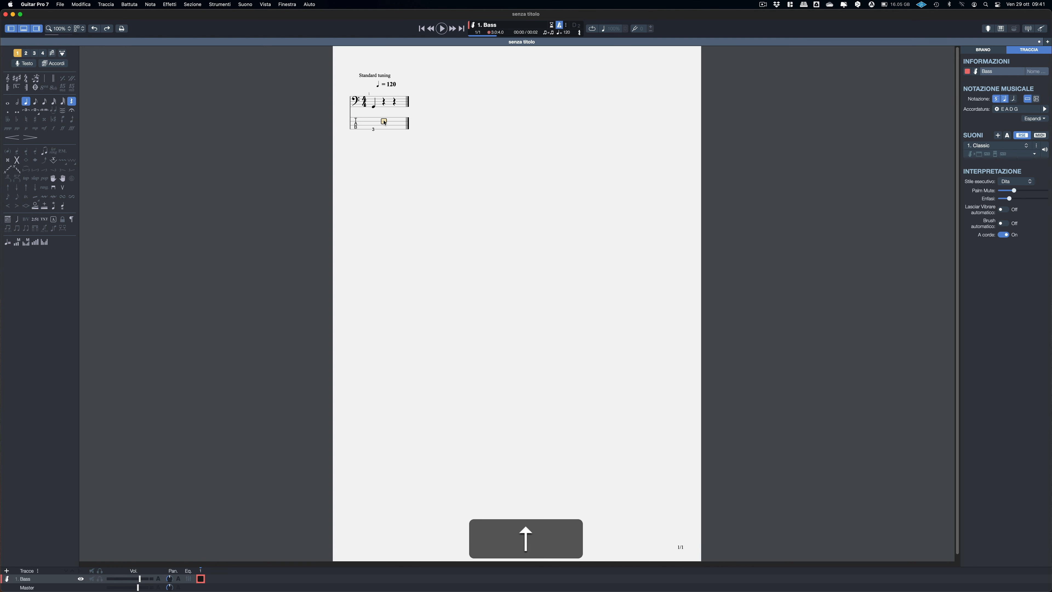
{"action": "type", "text": "5"}
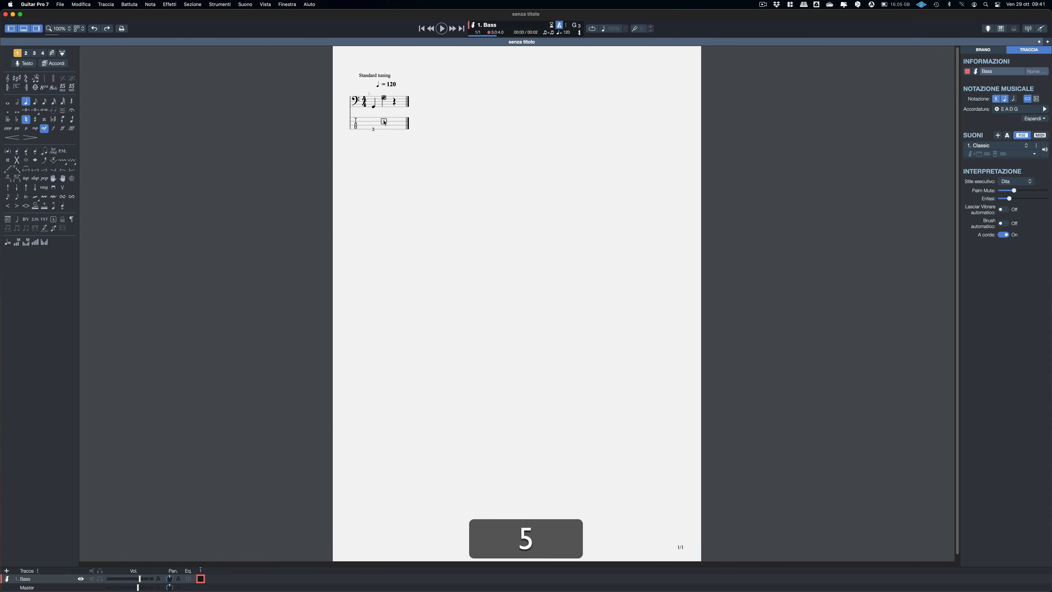
{"action": "key", "text": "Right"}
{"action": "key", "text": "Down"}
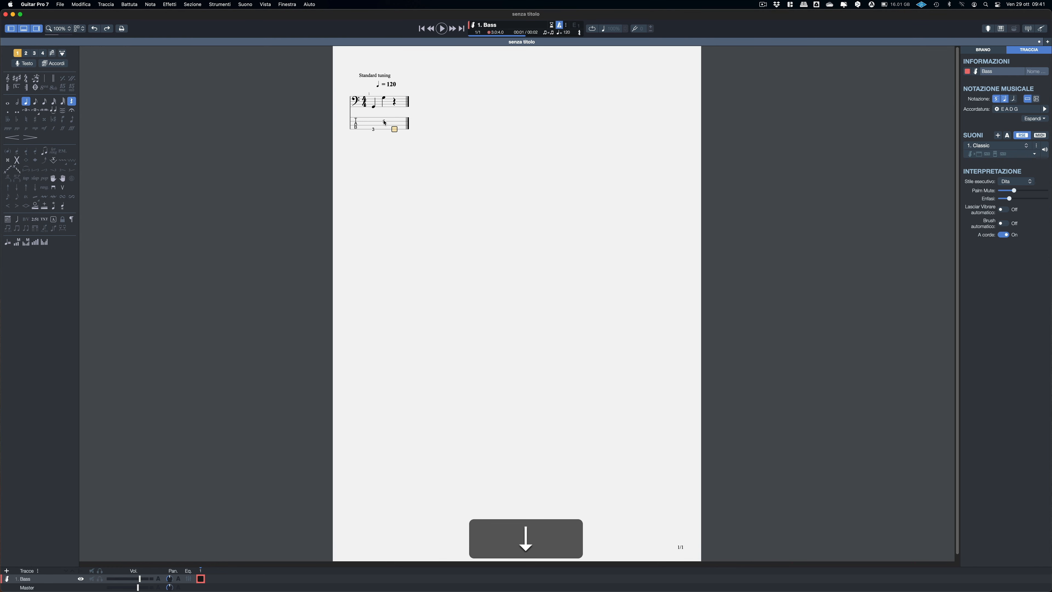
{"action": "key", "text": "Up"}
{"action": "type", "text": "2"}
{"action": "key", "text": "Right"}
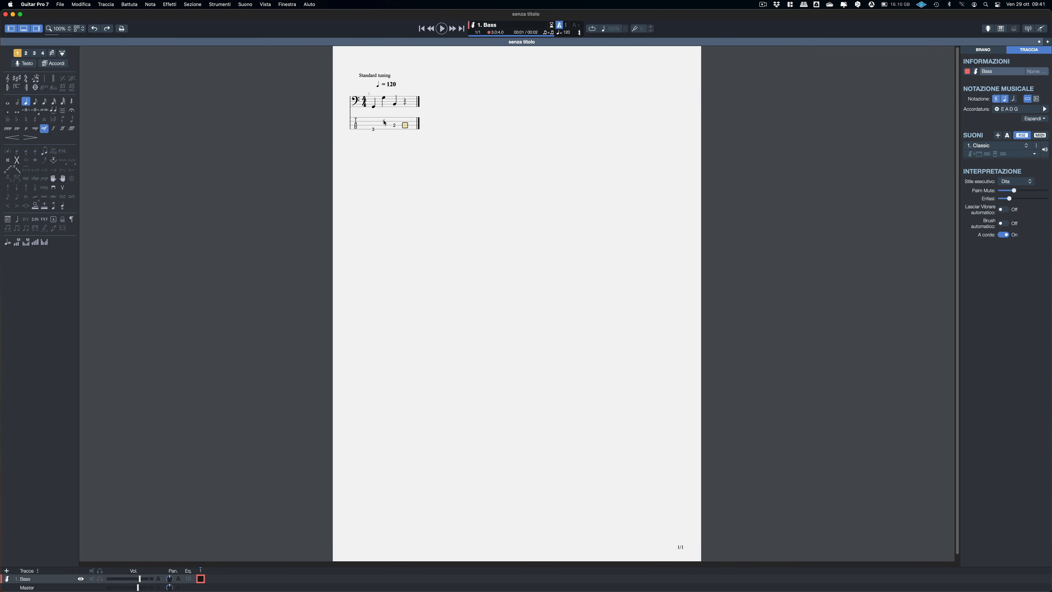
{"action": "key", "text": "Left"}
{"action": "key", "text": "Left"}
{"action": "key", "text": "Left"}
{"action": "key", "text": "Up"}
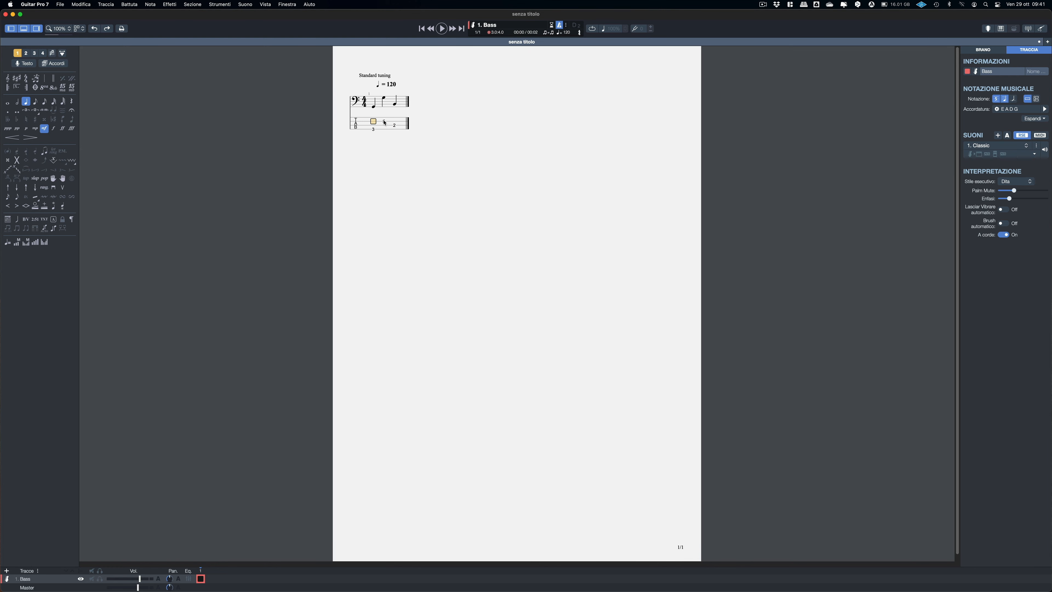
{"action": "key", "text": "Down"}
{"action": "key", "text": "Up"}
{"action": "key", "text": "Up"}
{"action": "key", "text": "Down"}
{"action": "key", "text": "Down"}
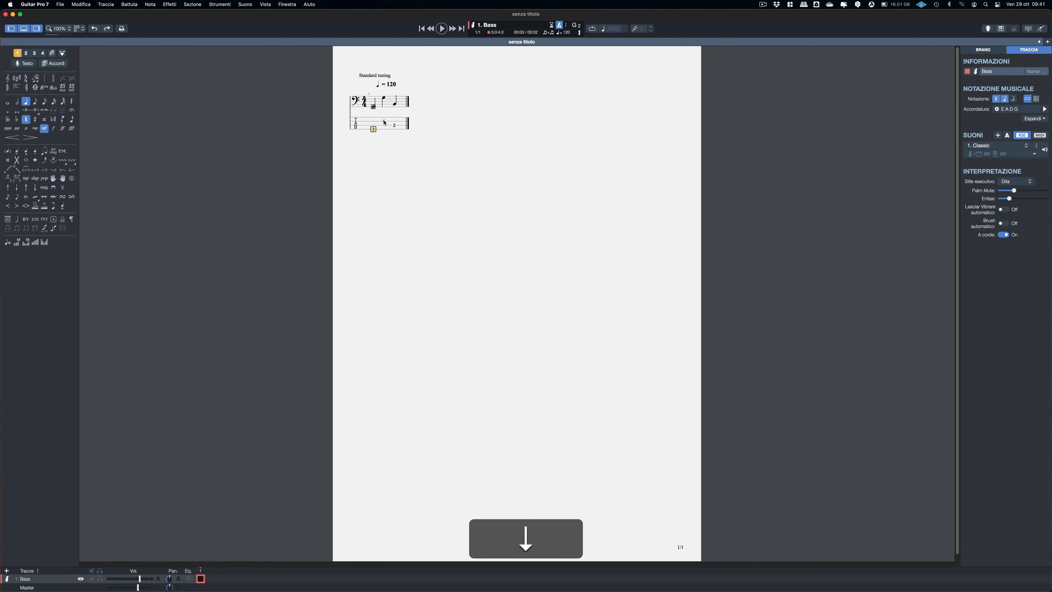
Step: Enter fret 5 on the low E string on the fourth beat of bar 1
{"action": "key", "text": "Right"}
{"action": "key", "text": "Right"}
{"action": "key", "text": "Left"}
{"action": "key", "text": "Left"}
{"action": "key", "text": "Right"}
{"action": "key", "text": "Right"}
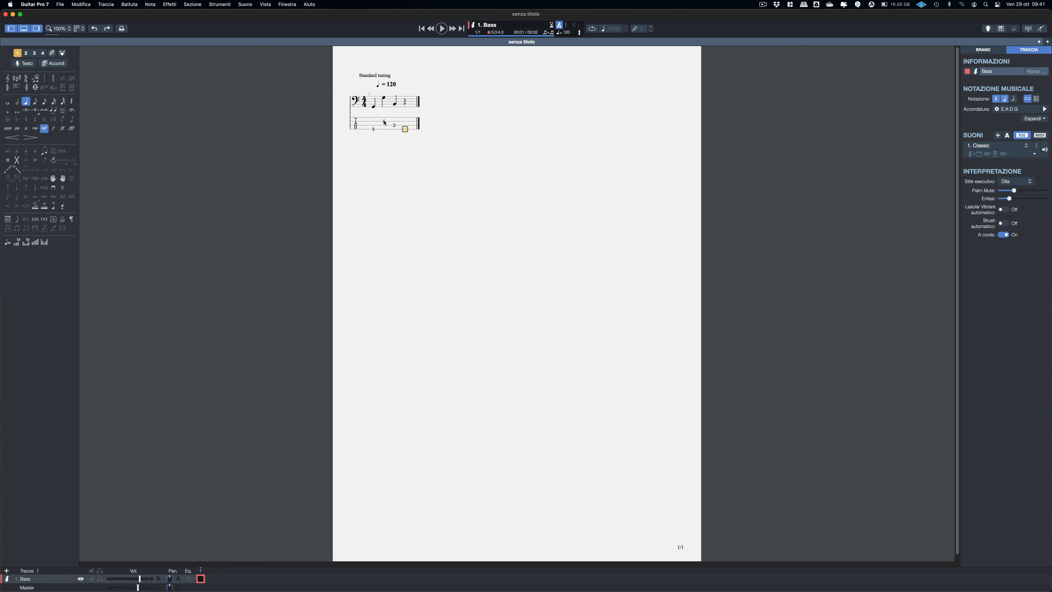
{"action": "key", "text": "5"}
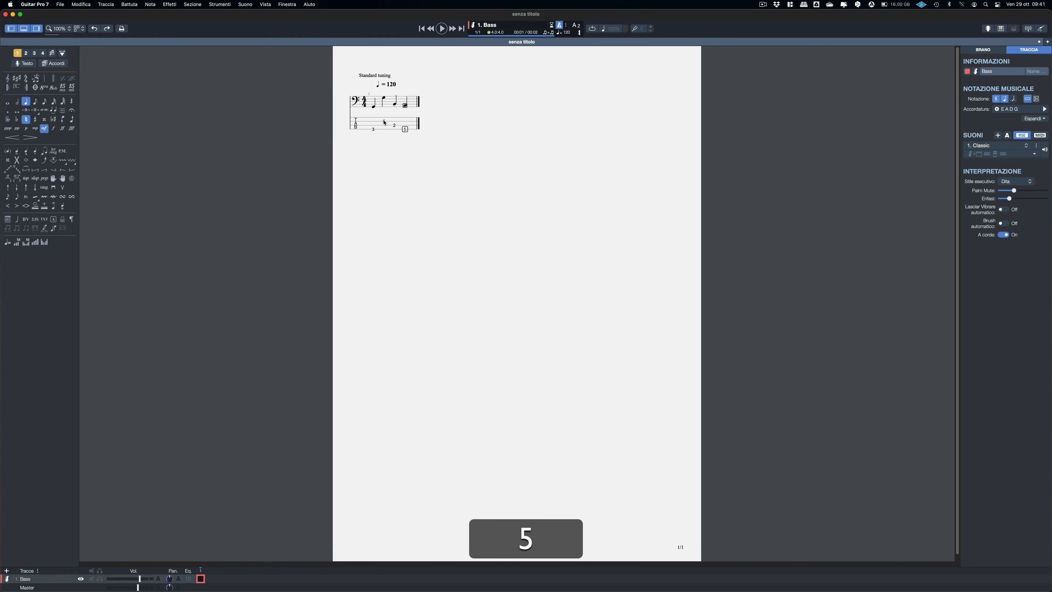
{"action": "key", "text": "Left"}
{"action": "key", "text": "Left"}
{"action": "key", "text": "Left"}
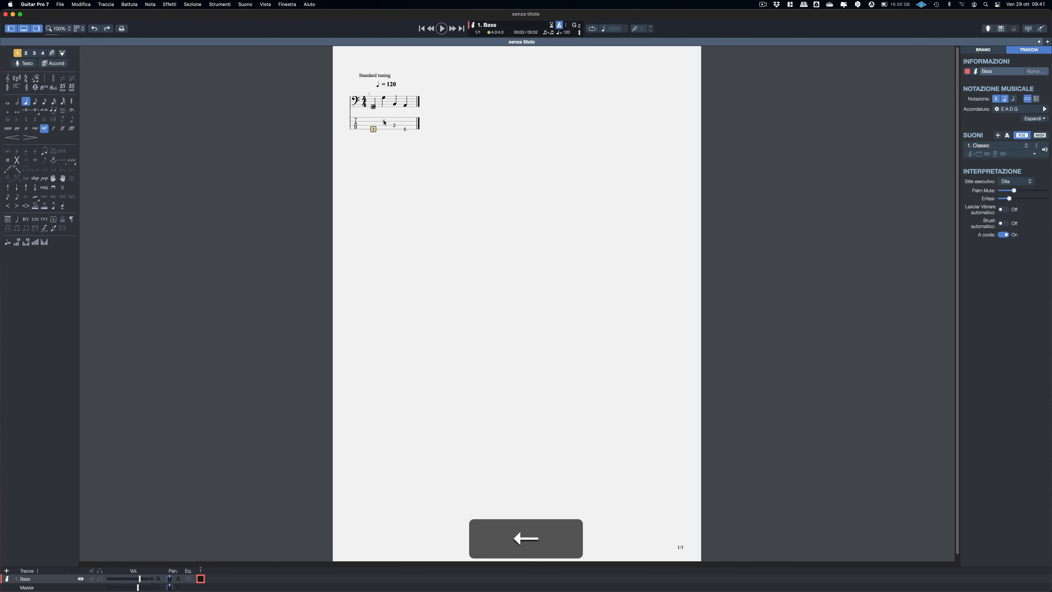
{"action": "key", "text": "Right"}
{"action": "key", "text": "Right"}
{"action": "key", "text": "Right"}
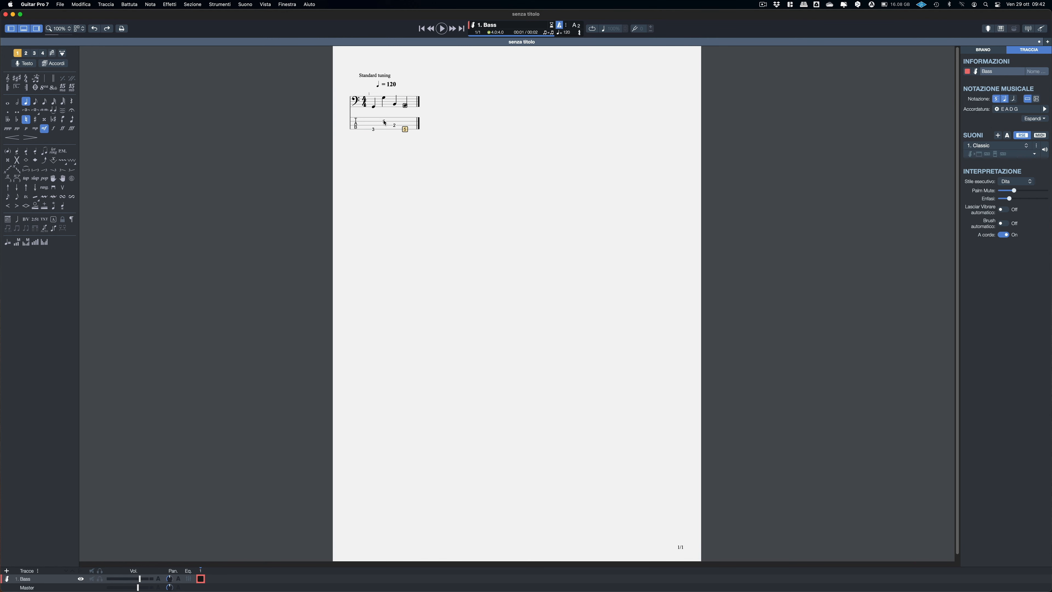
Step: Add a second bar and enter frets 5 and 2 on the A string on its first two beats
{"action": "key", "text": "Right"}
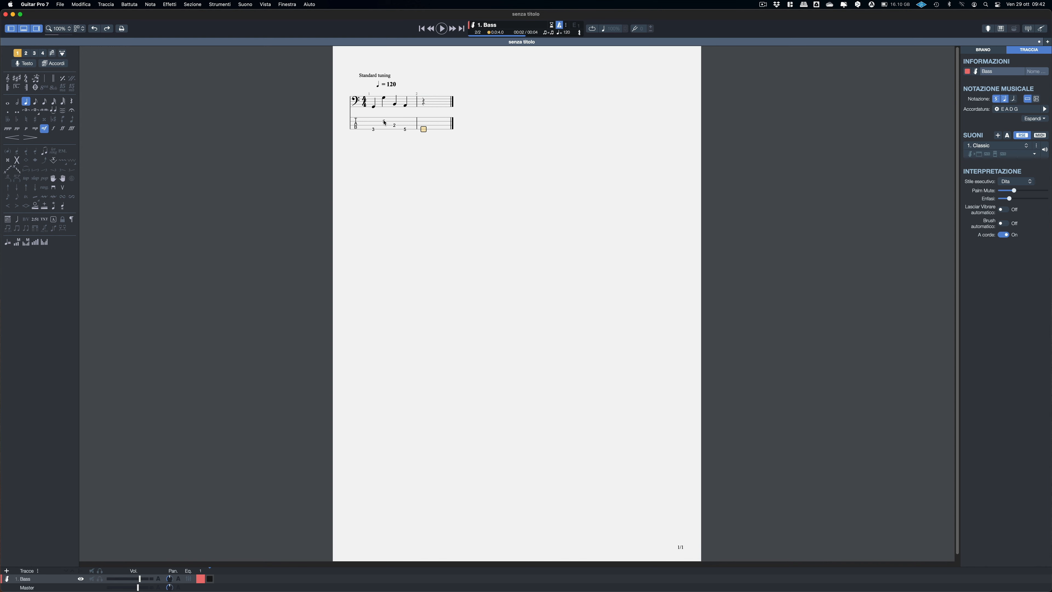
{"action": "key", "text": "Up"}
{"action": "type", "text": "5"}
{"action": "key", "text": "Right"}
{"action": "type", "text": "2"}
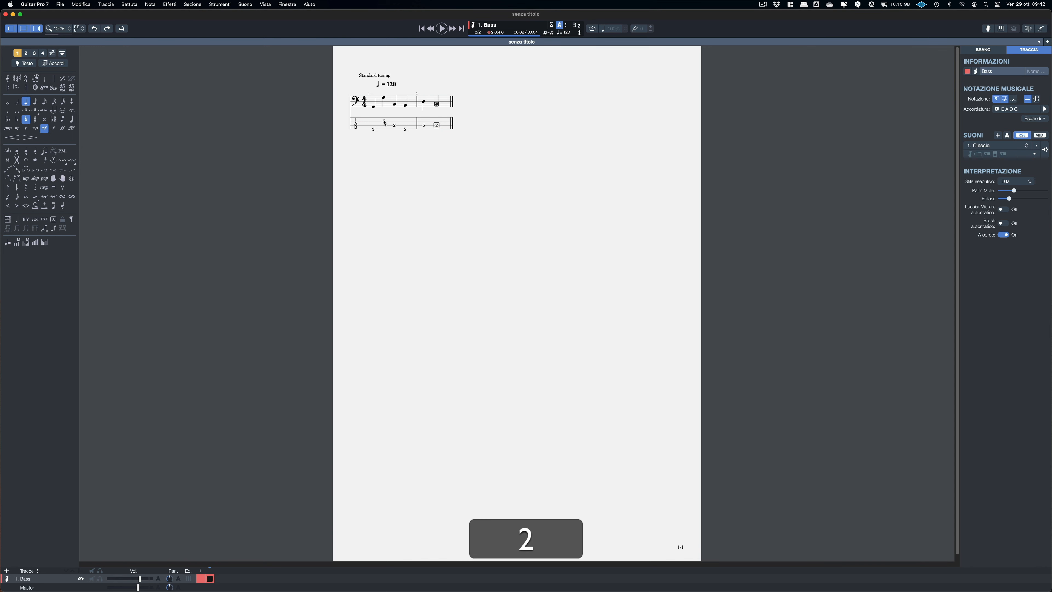
Step: Complete bar 2 with D-string fret 4 and A-string fret 1, and start bar 3 with A-string fret 2
{"action": "key", "text": "Right"}
{"action": "key", "text": "Up"}
{"action": "type", "text": "4"}
{"action": "key", "text": "Right"}
{"action": "key", "text": "Down"}
{"action": "type", "text": "1"}
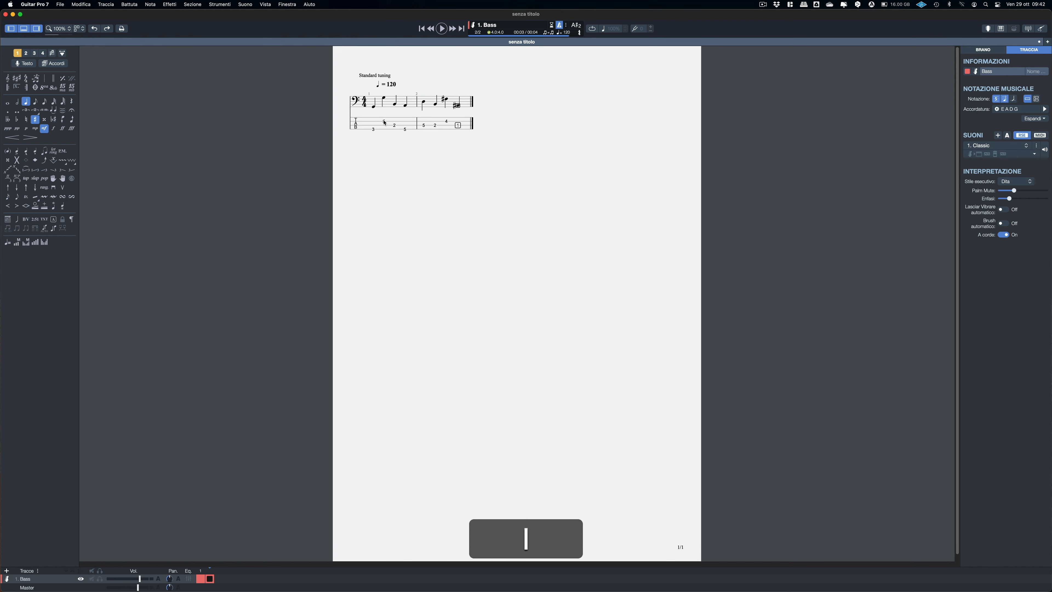
{"action": "key", "text": "Right"}
{"action": "type", "text": "2"}
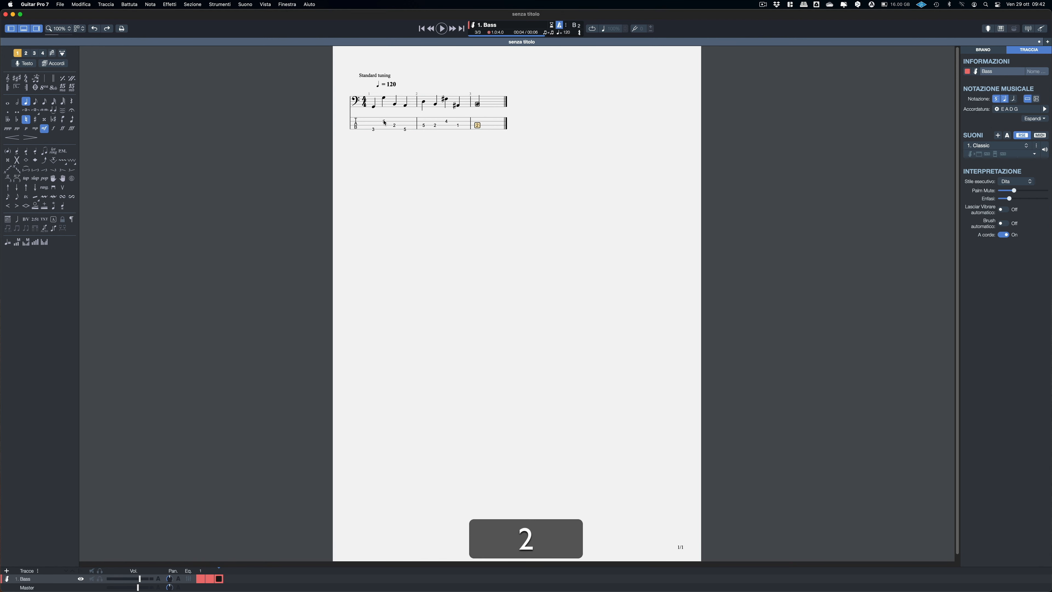
{"action": "key", "text": "Left"}
{"action": "key", "text": "Left"}
{"action": "key", "text": "Left"}
{"action": "key", "text": "Left"}
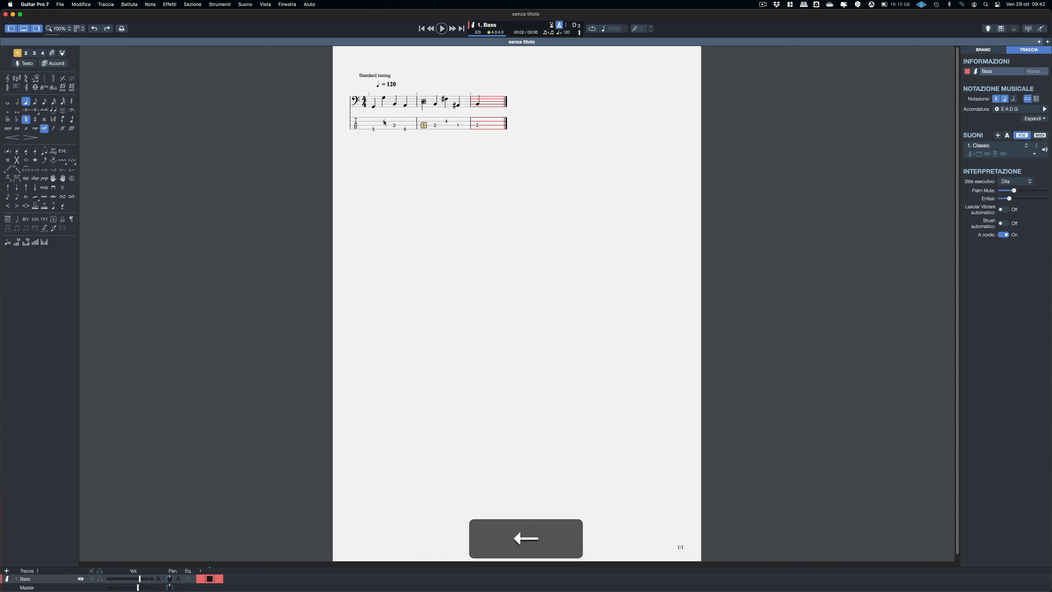
{"action": "key", "text": "Left"}
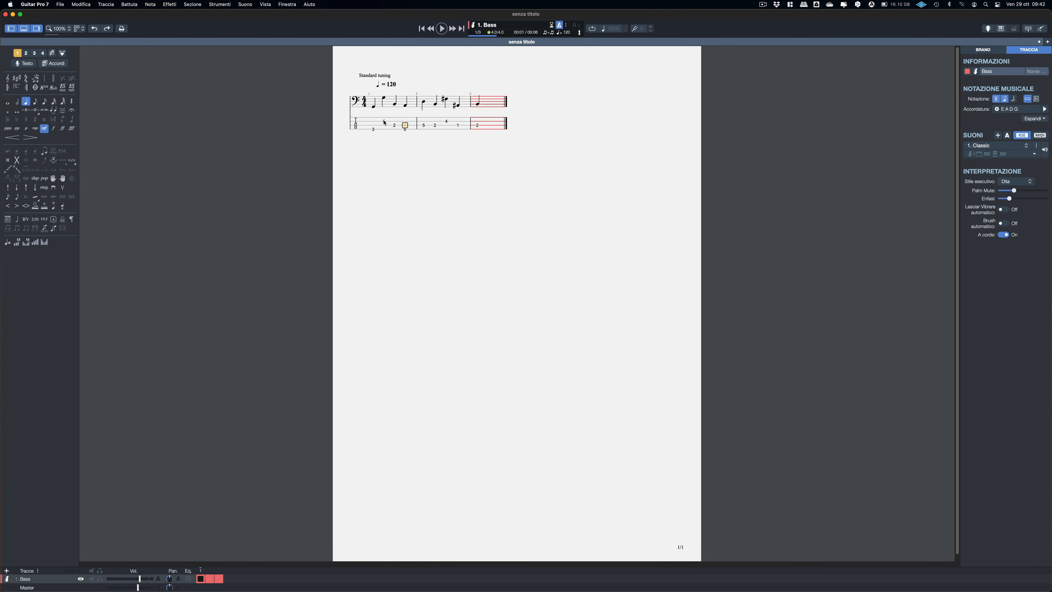
{"action": "key", "text": "Left"}
{"action": "key", "text": "Left"}
{"action": "key", "text": "Up"}
{"action": "key", "text": "Down"}
{"action": "key", "text": "Down"}
{"action": "key", "text": "Left"}
{"action": "key", "text": "Right"}
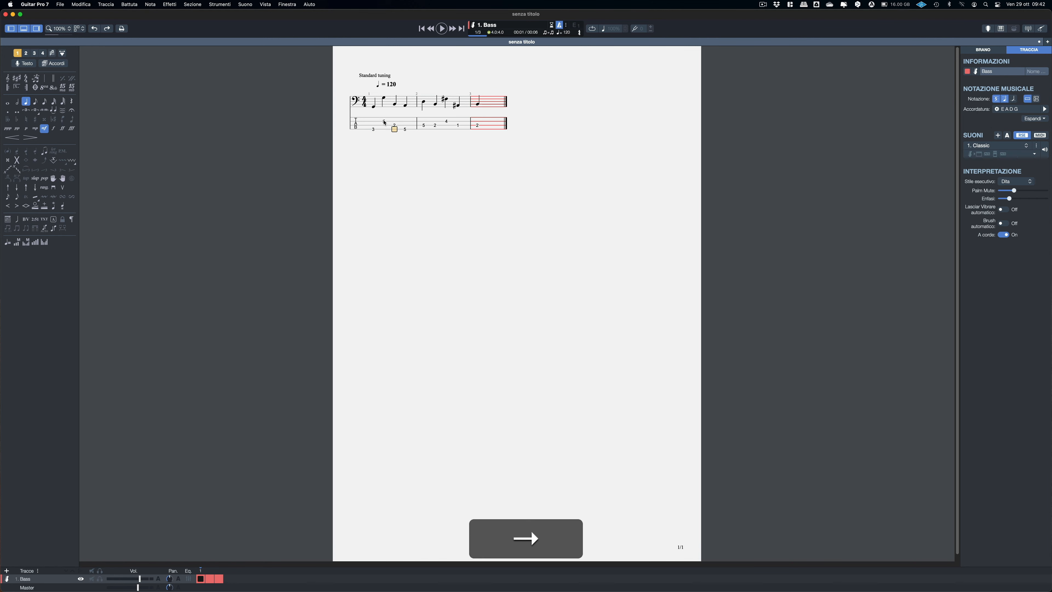
Step: Change the second note of bar 1 to an eighth note
{"action": "key", "text": "Right"}
{"action": "key", "text": "Left"}
{"action": "key", "text": "Left"}
{"action": "left_click", "coordinate": [384, 122]}
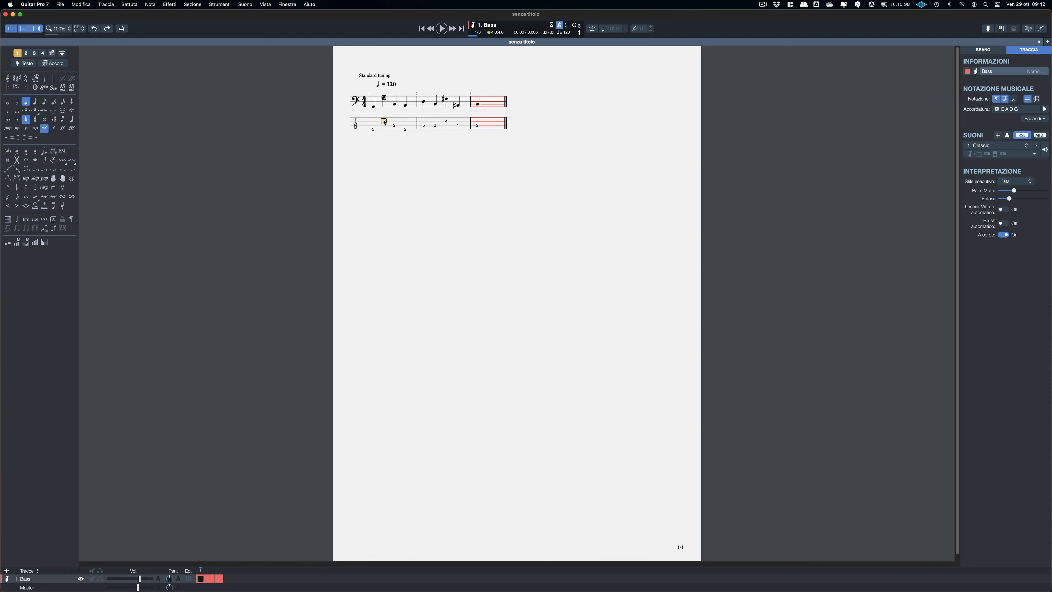
{"action": "key", "text": "Right"}
{"action": "key", "text": "Left"}
{"action": "left_click", "coordinate": [35, 101]}
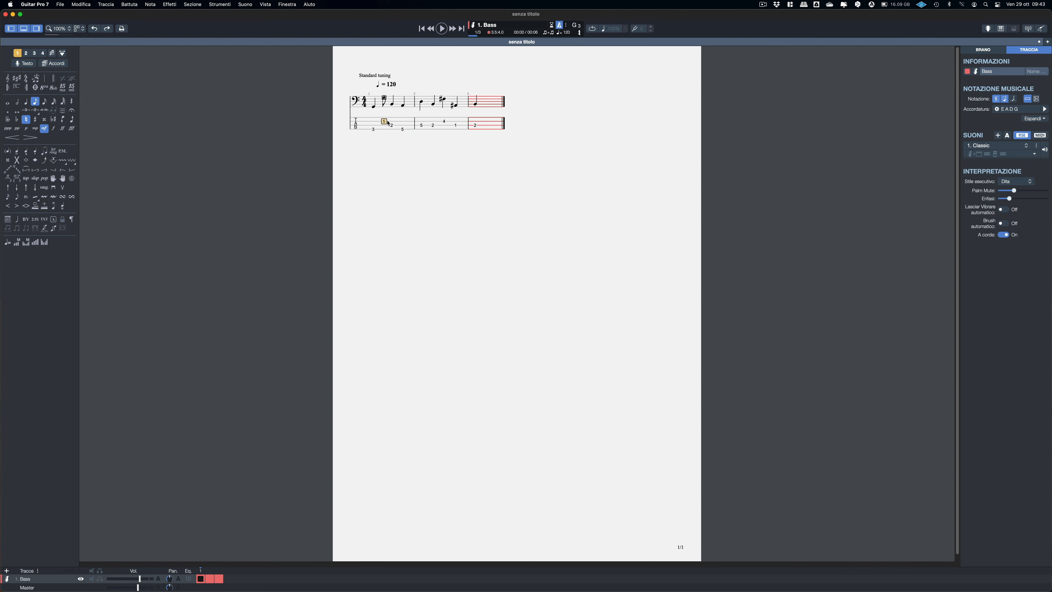
Step: Adjust the duration of bar 1's second note in steps, finishing on a sixteenth note
{"action": "key", "text": "minus"}
{"action": "key", "text": "plus"}
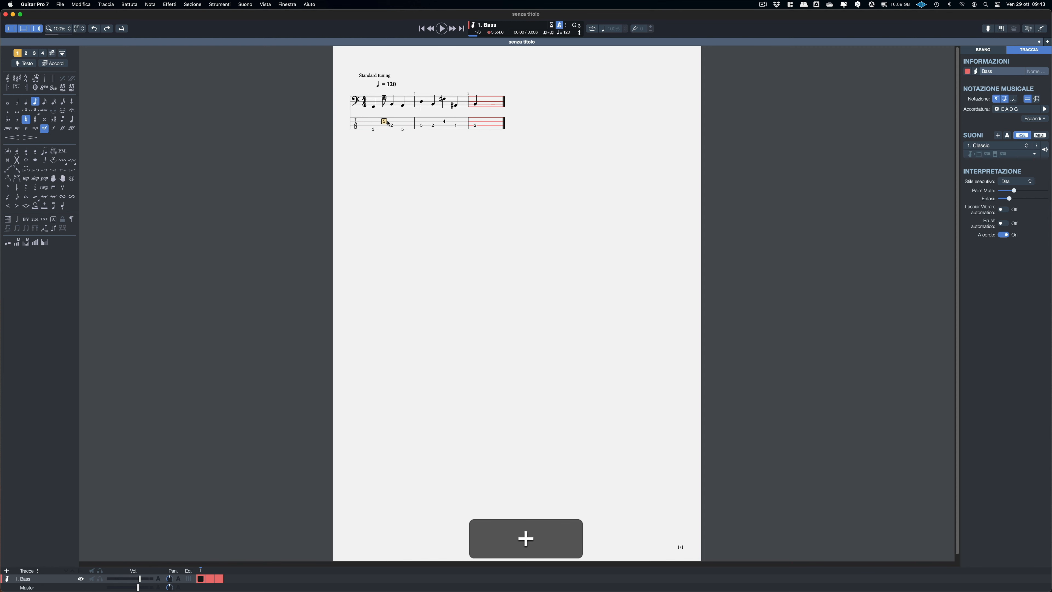
{"action": "key", "text": "plus"}
{"action": "key", "text": "minus"}
{"action": "key", "text": "minus"}
{"action": "key", "text": "plus"}
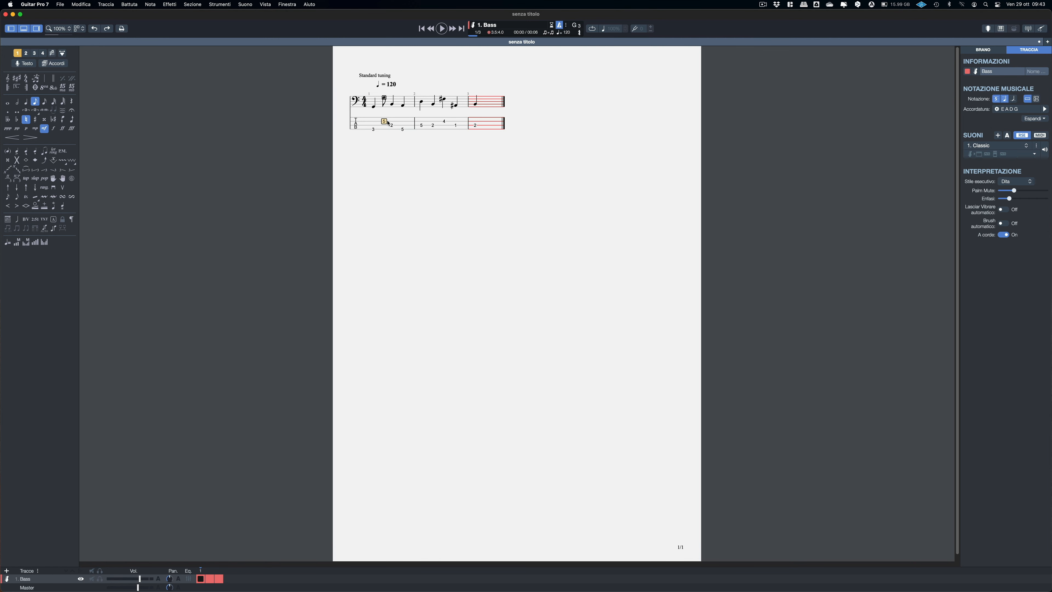
{"action": "key", "text": "plus"}
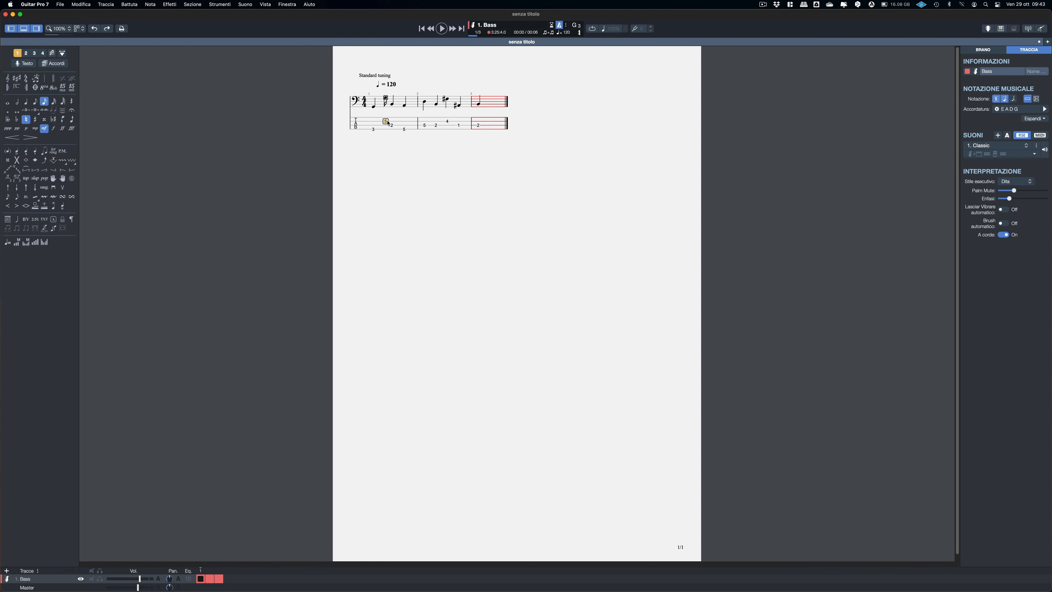
Step: Lengthen bar 1's second note to a half note and set it back to a quarter note
{"action": "key", "text": "minus"}
{"action": "key", "text": "minus"}
{"action": "key", "text": "minus"}
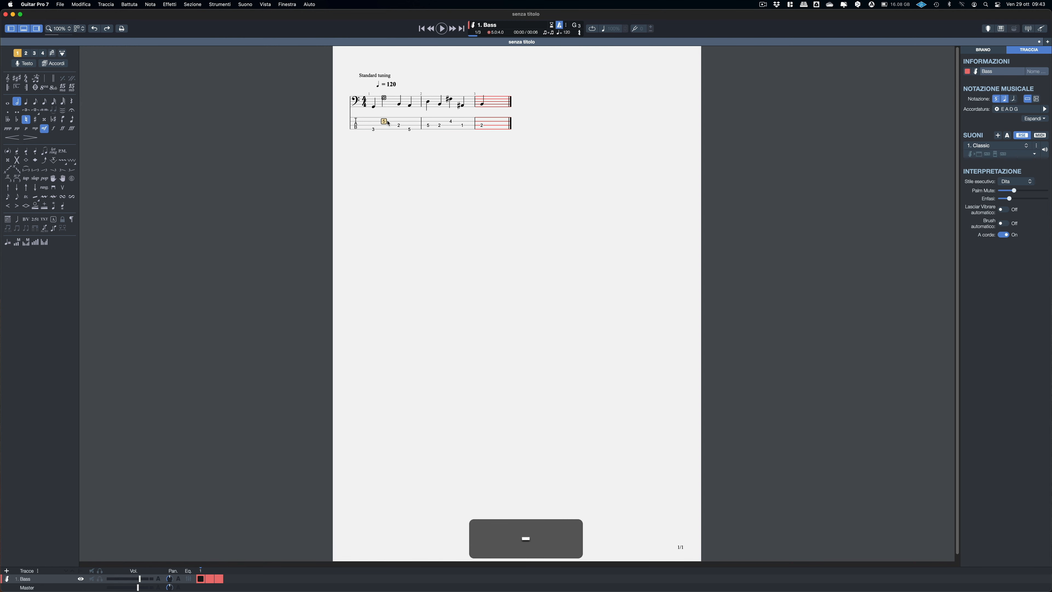
{"action": "key", "text": "plus"}
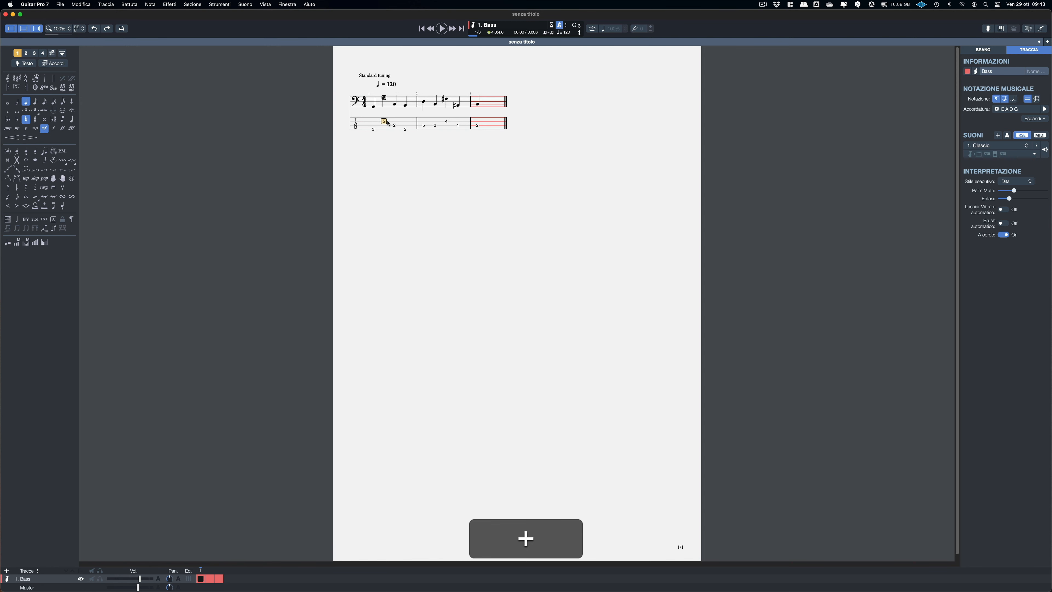
{"action": "key", "text": "minus"}
{"action": "key", "text": "plus"}
{"action": "key", "text": "minus"}
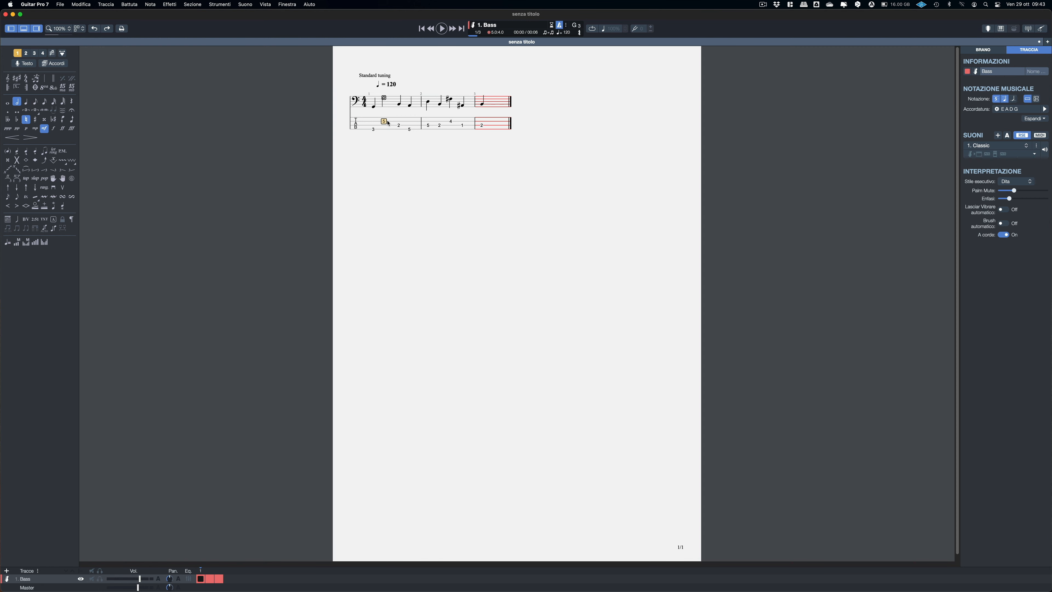
{"action": "key", "text": "plus"}
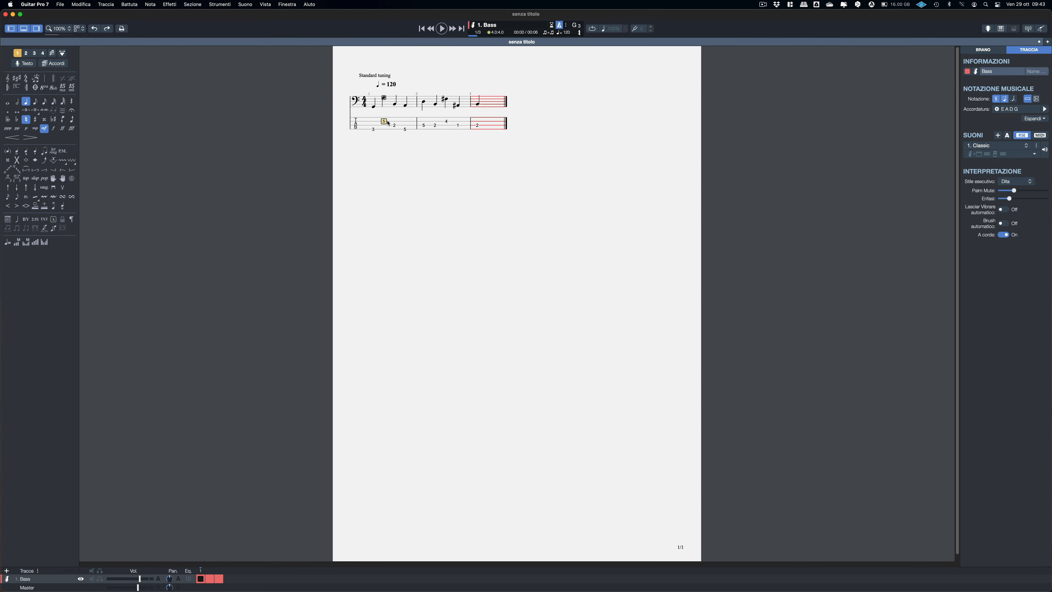
Step: Enter an eighth note at fret 6 on the D string on the second beat of bar 3
{"action": "key", "text": "Right"}
{"action": "key", "text": "Right"}
{"action": "key", "text": "Right"}
{"action": "key", "text": "Right"}
{"action": "key", "text": "Right"}
{"action": "key", "text": "Right"}
{"action": "key", "text": "Right"}
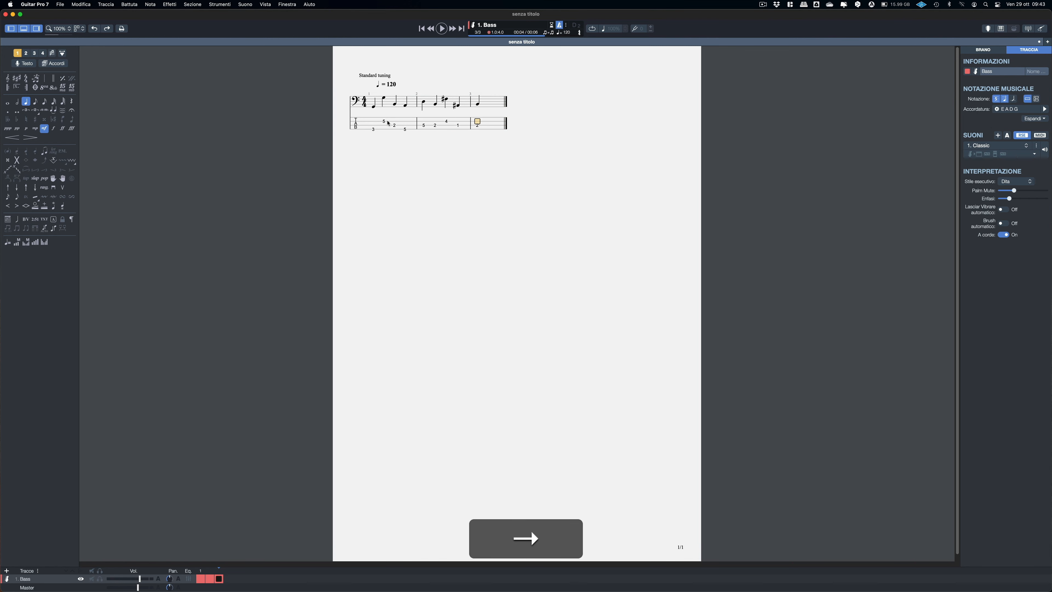
{"action": "key", "text": "Right"}
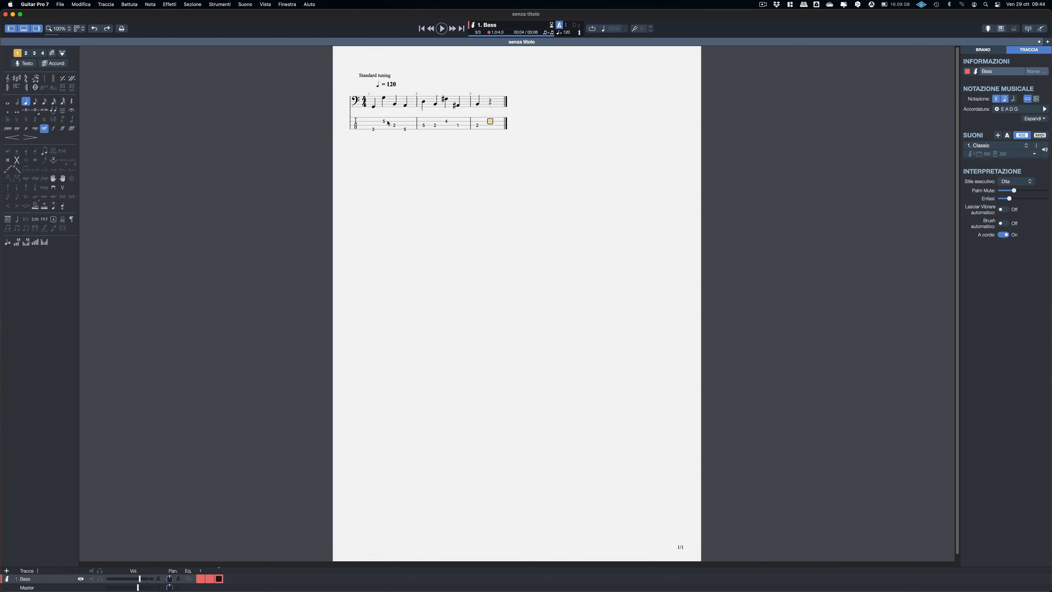
{"action": "key", "text": "plus"}
{"action": "key", "text": "minus"}
{"action": "key", "text": "plus"}
{"action": "key", "text": "minus"}
{"action": "key", "text": "plus"}
{"action": "key", "text": "plus"}
{"action": "key", "text": "minus"}
{"action": "key", "text": "6"}
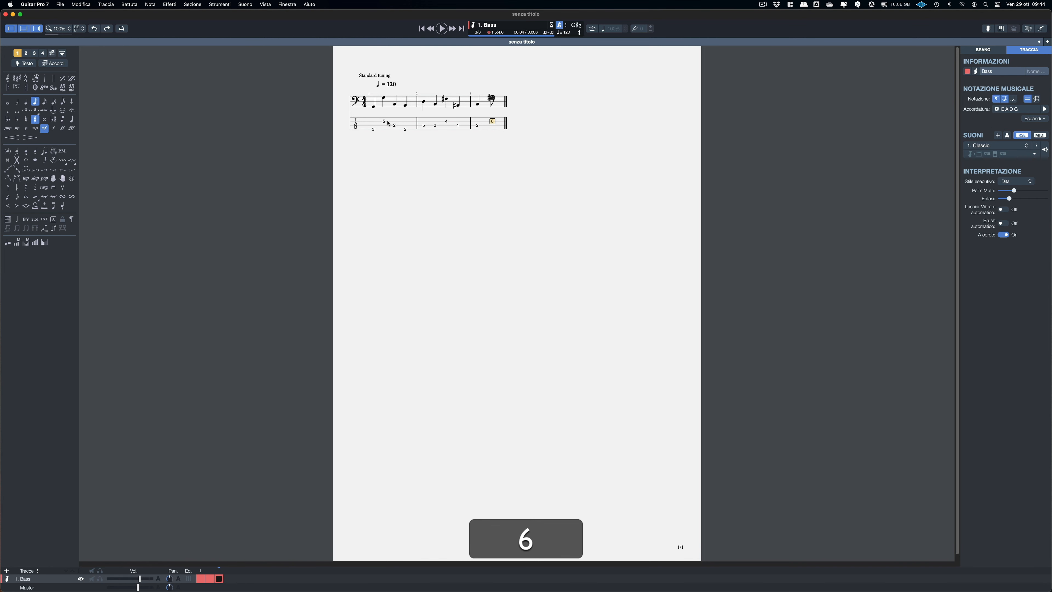
Step: Add two sixteenth notes at frets 5 and 4 on the D string after the eighth note in bar 3
{"action": "key", "text": "Right"}
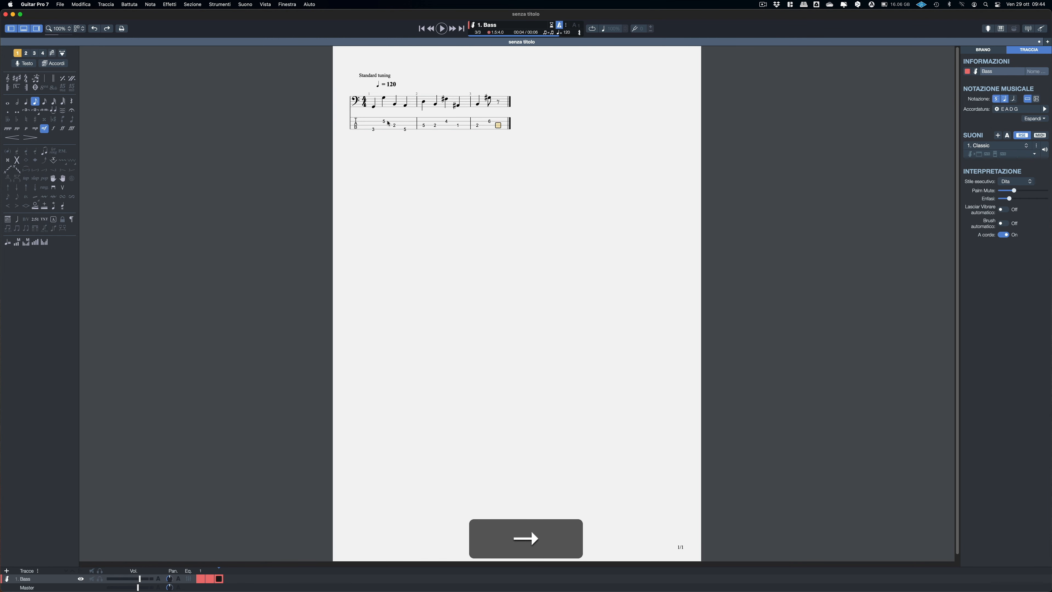
{"action": "key", "text": "Up"}
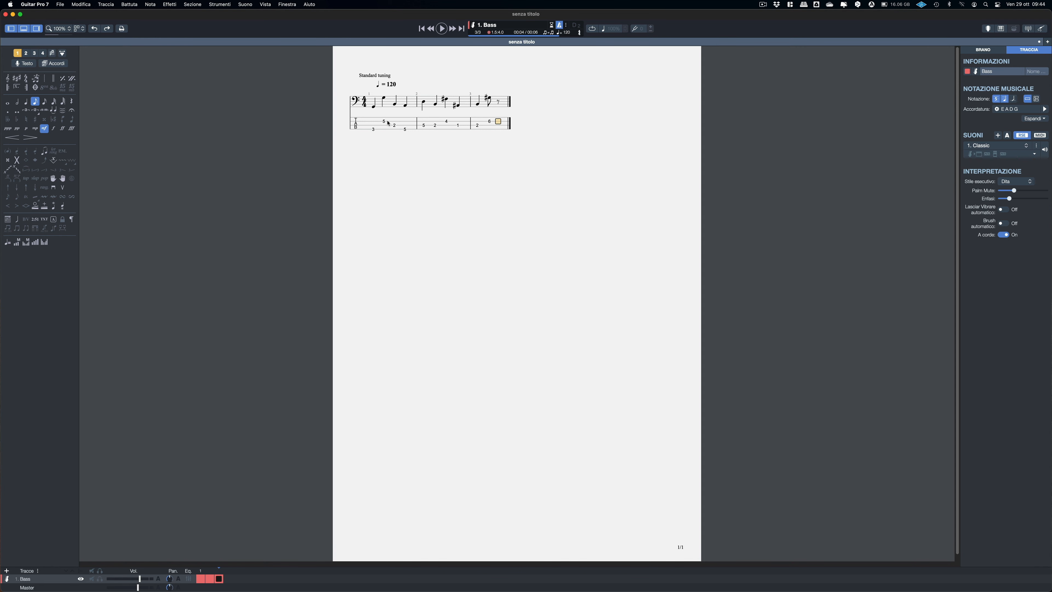
{"action": "key", "text": "Left"}
{"action": "key", "text": "Right"}
{"action": "key", "text": "Left"}
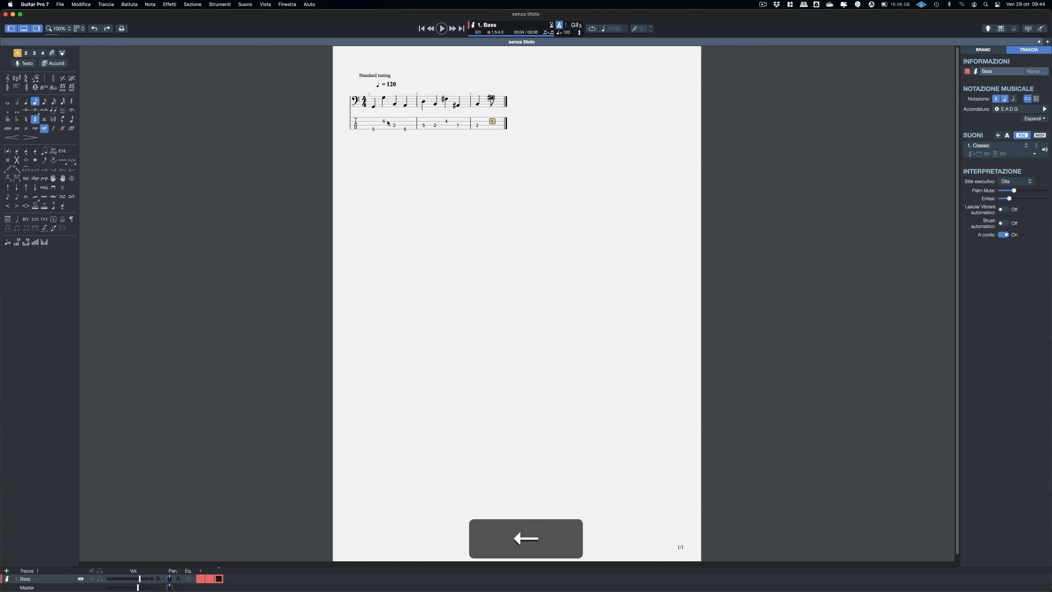
{"action": "key", "text": "Right"}
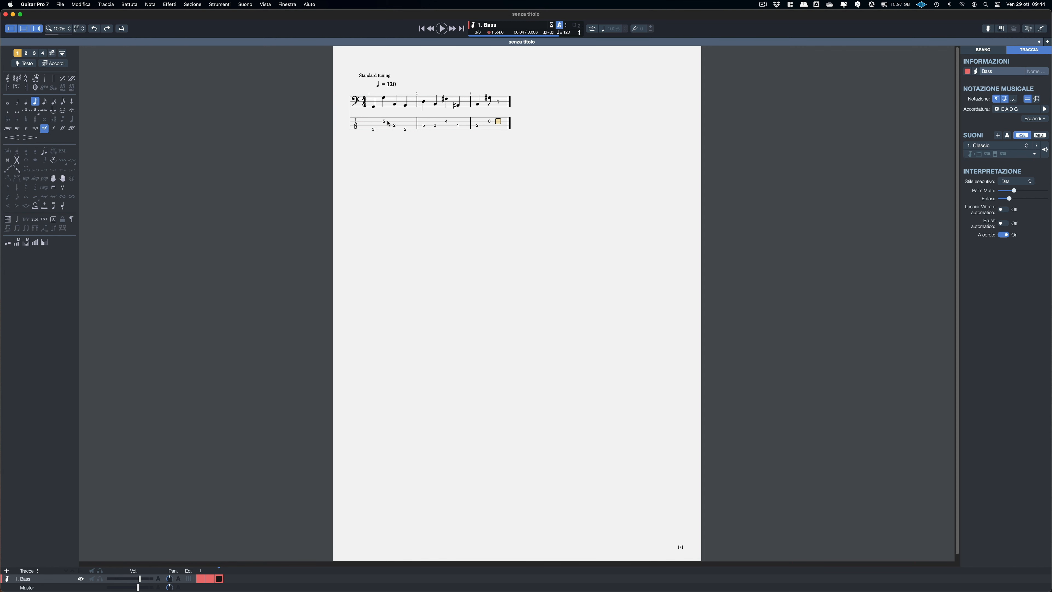
{"action": "key", "text": "5"}
{"action": "key", "text": "plus"}
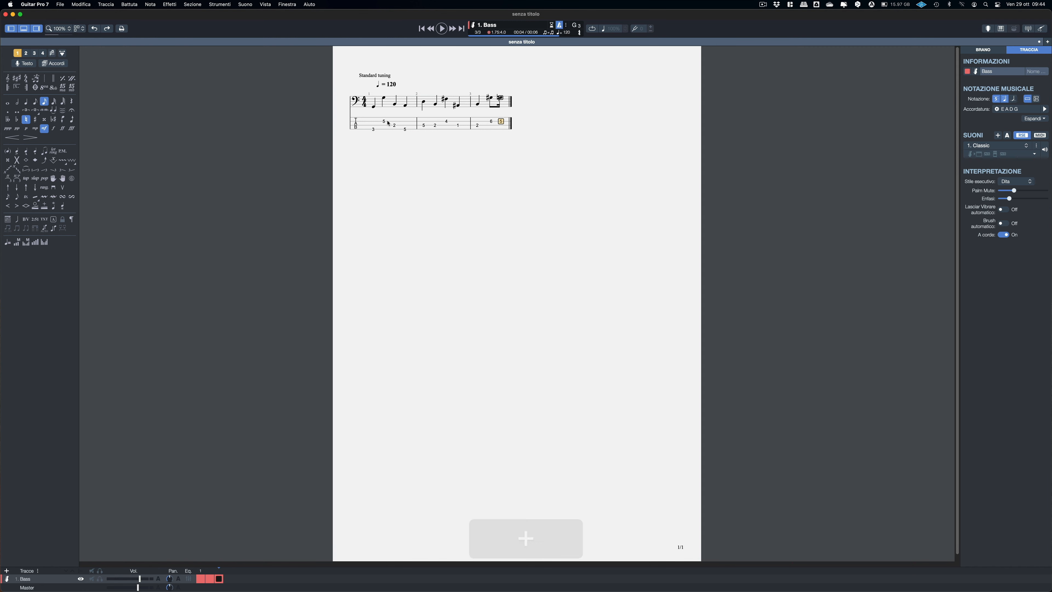
{"action": "key", "text": "Right"}
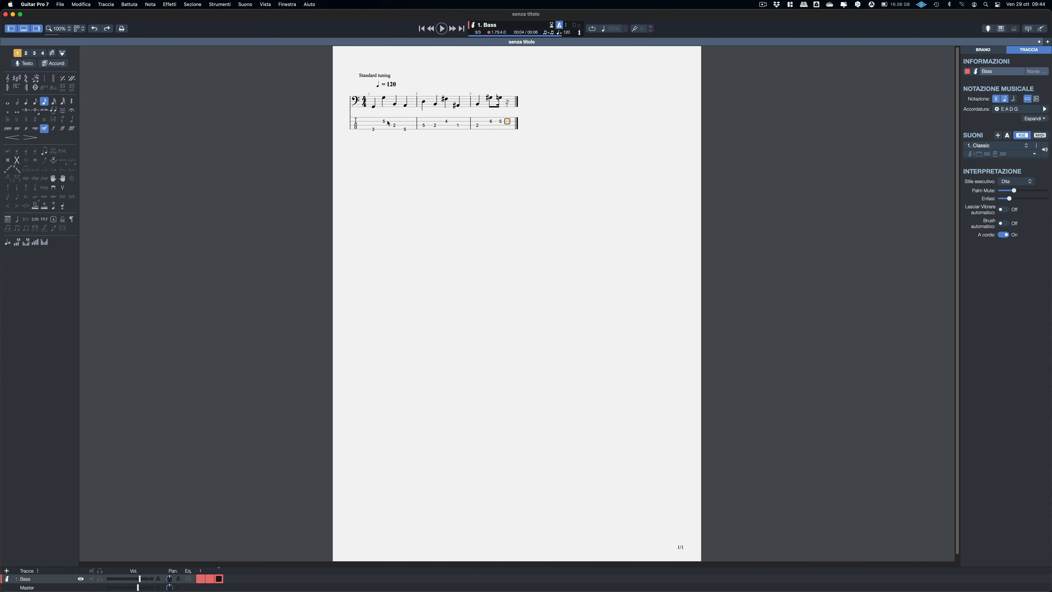
{"action": "key", "text": "4"}
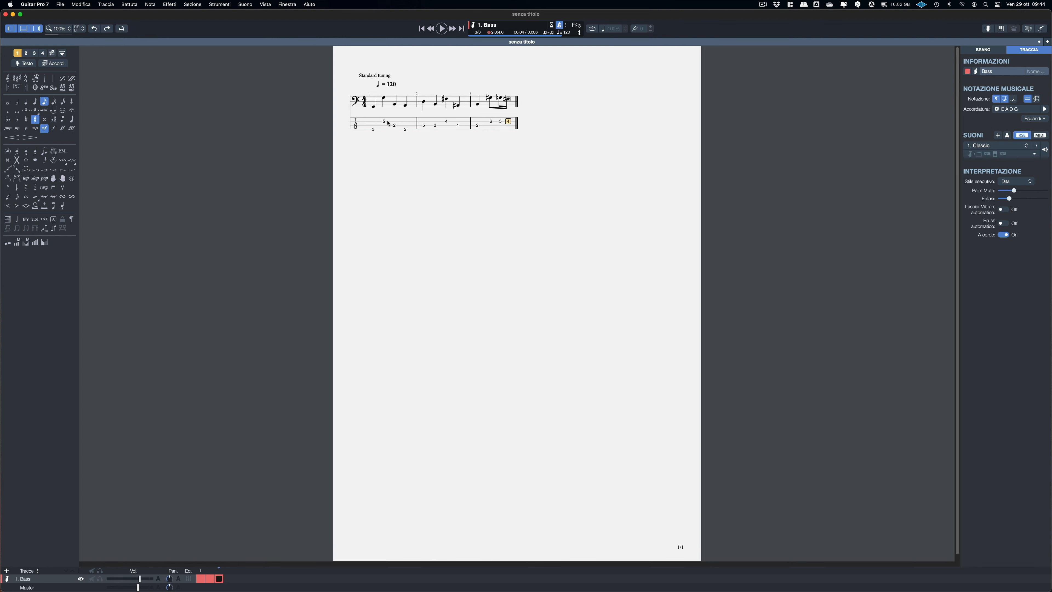
Step: Step back and forth through the notes and strings of bars 1 to 3 to review the tablature
{"action": "key", "text": "Left"}
{"action": "key", "text": "Left"}
{"action": "key", "text": "Left"}
{"action": "key", "text": "Left"}
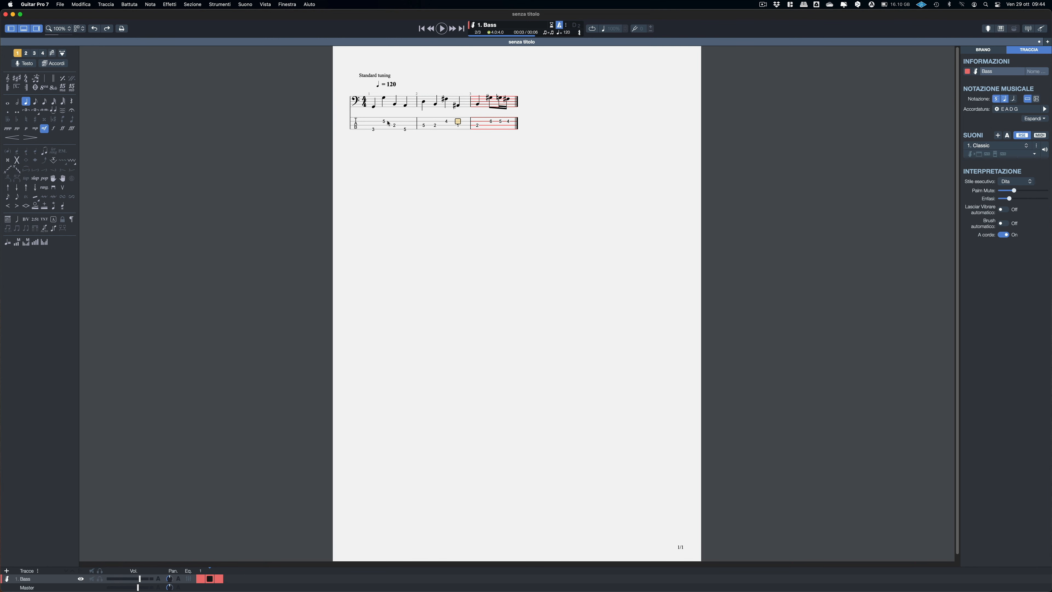
{"action": "key", "text": "Left"}
{"action": "key", "text": "Left"}
{"action": "key", "text": "Left"}
{"action": "key", "text": "Left"}
{"action": "key", "text": "Left"}
{"action": "key", "text": "Left"}
{"action": "key", "text": "Down"}
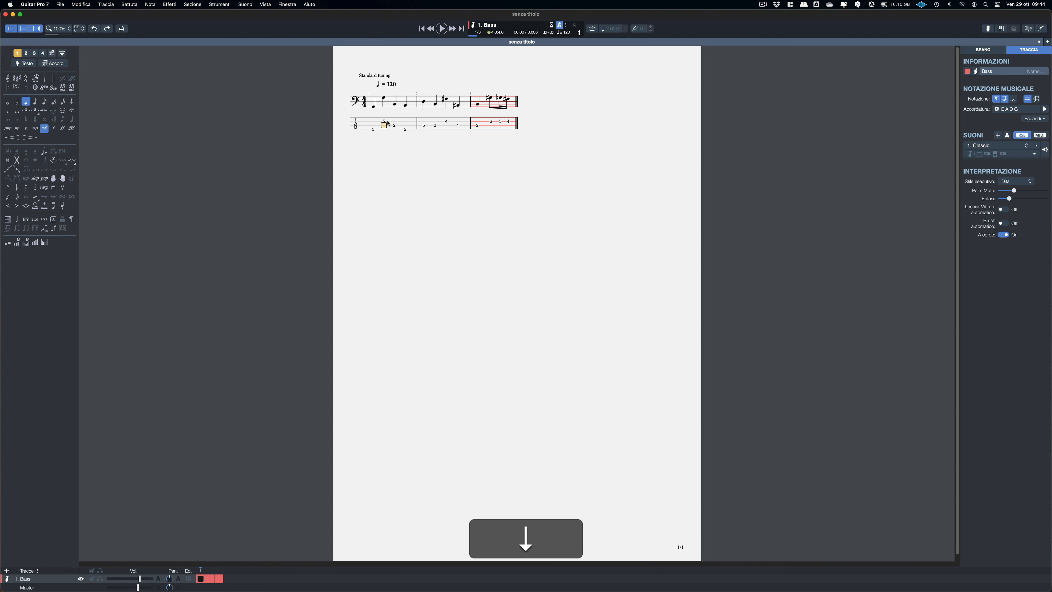
{"action": "key", "text": "Left"}
{"action": "key", "text": "Down"}
{"action": "key", "text": "Up"}
{"action": "key", "text": "Up"}
{"action": "key", "text": "Right"}
{"action": "key", "text": "Right"}
{"action": "key", "text": "Down"}
{"action": "key", "text": "Right"}
{"action": "key", "text": "Down"}
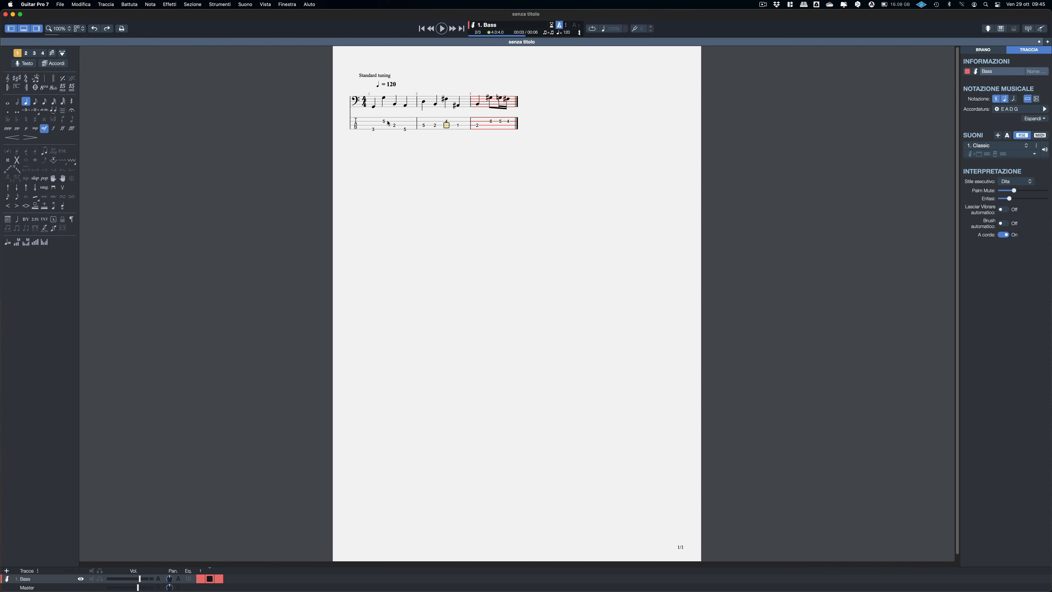
{"action": "key", "text": "Up"}
{"action": "key", "text": "Right"}
{"action": "key", "text": "Left"}
{"action": "key", "text": "Left"}
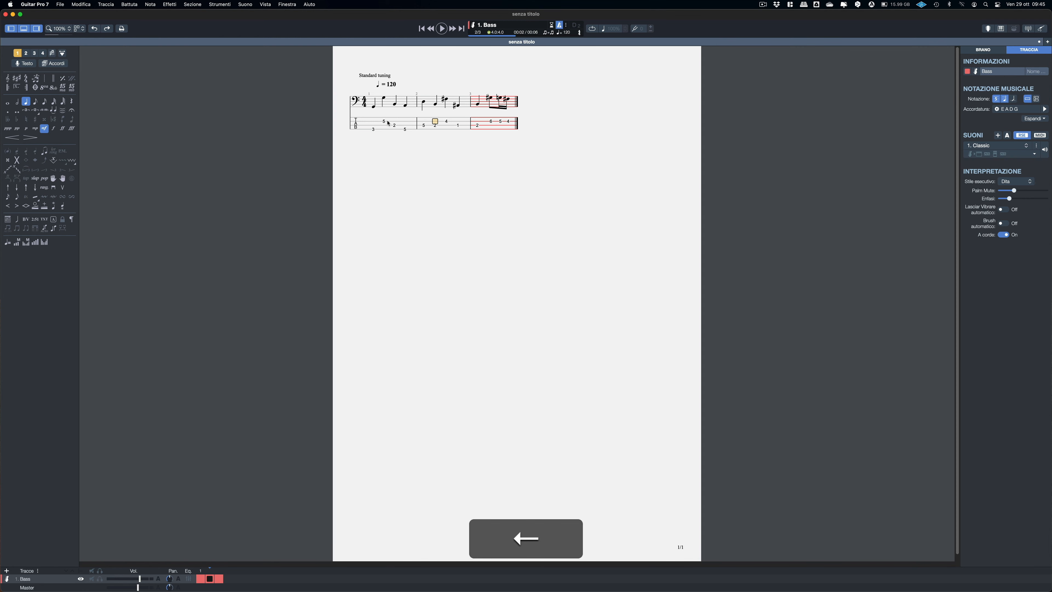
{"action": "key", "text": "Left"}
{"action": "key", "text": "Left"}
{"action": "key", "text": "Right"}
{"action": "key", "text": "Right"}
{"action": "key", "text": "Right"}
{"action": "key", "text": "Right"}
{"action": "key", "text": "Right"}
{"action": "key", "text": "Left"}
{"action": "key", "text": "Right"}
{"action": "key", "text": "Right"}
{"action": "key", "text": "Right"}
{"action": "key", "text": "Right"}
{"action": "key", "text": "Left"}
{"action": "key", "text": "Left"}
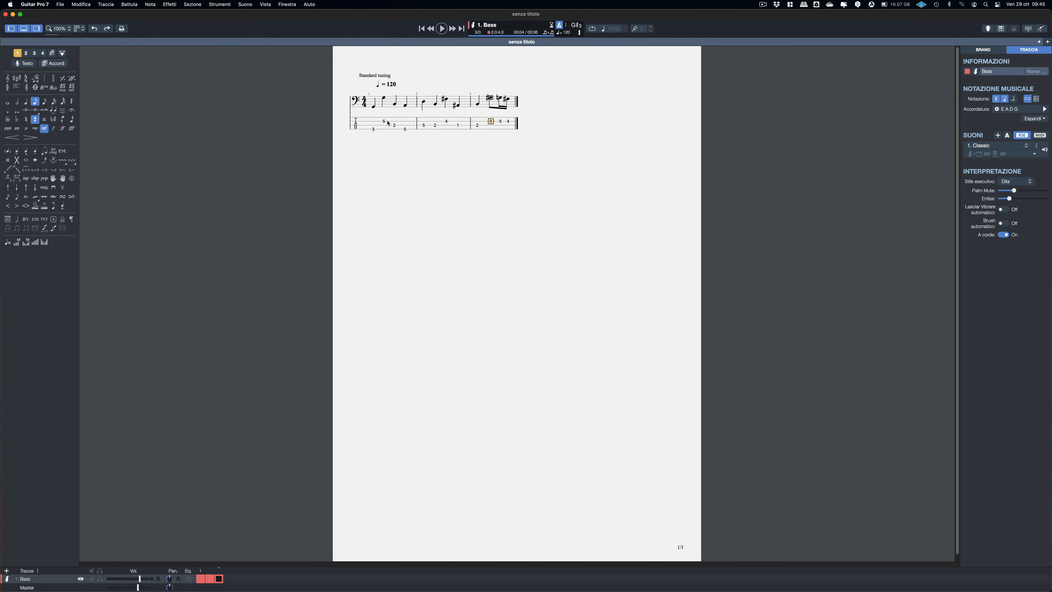
{"action": "key", "text": "Left"}
{"action": "key", "text": "Left"}
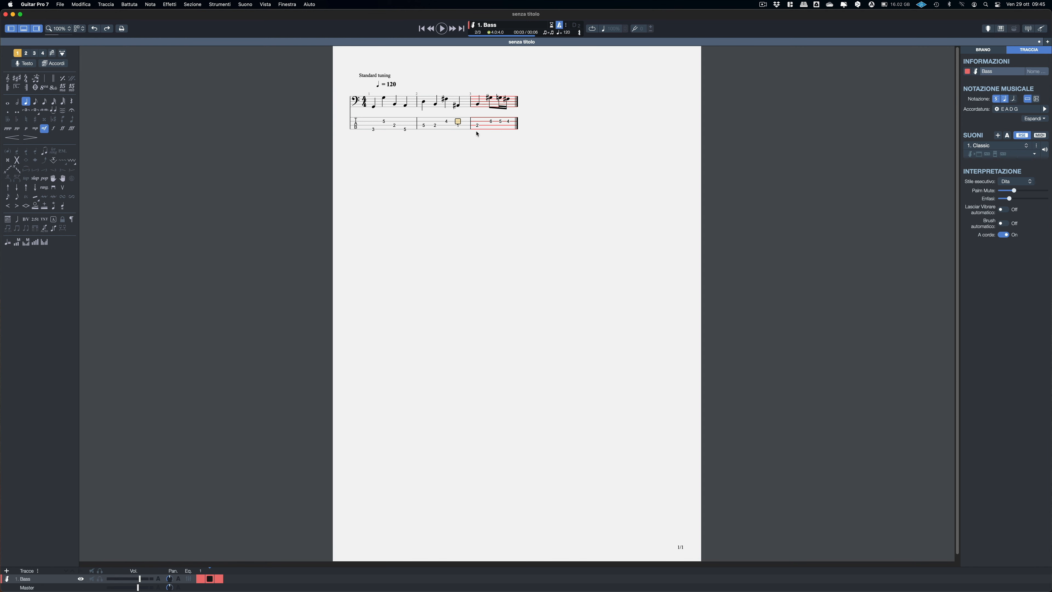
Step: Check the beat count of incomplete bar 3 and add a fourth bar after its last note
{"action": "left_click", "coordinate": [365, 103]}
{"action": "left_click", "coordinate": [478, 126]}
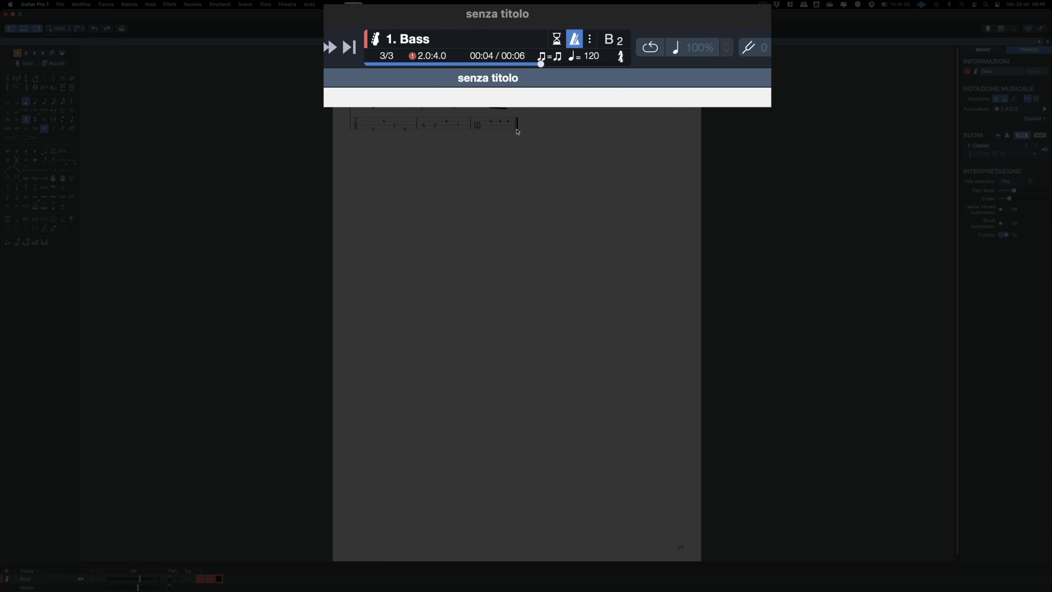
{"action": "left_click", "coordinate": [501, 122]}
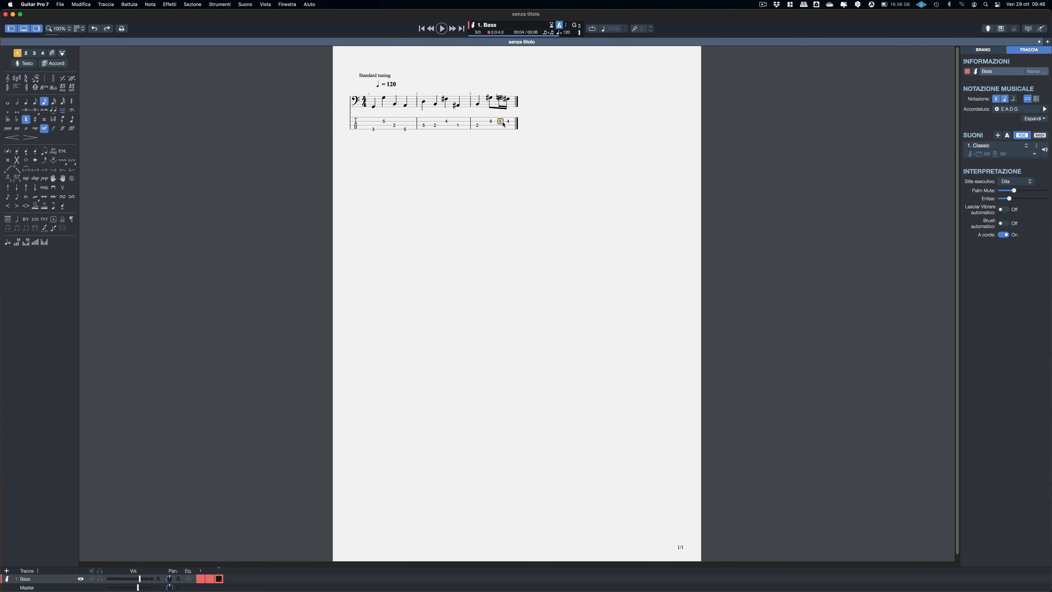
{"action": "key", "text": "Right"}
{"action": "key", "text": "Right"}
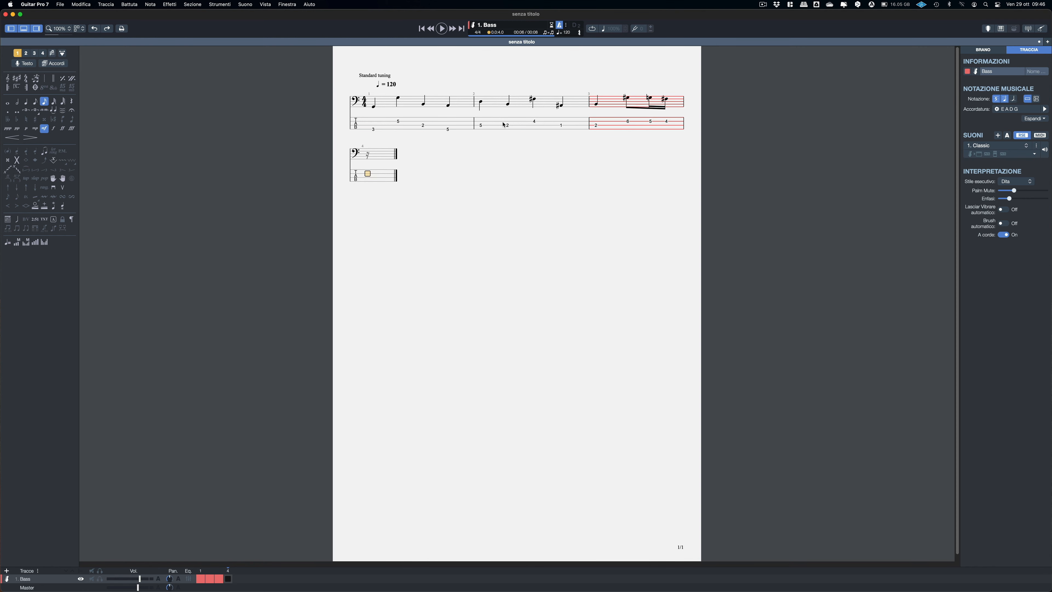
Step: Replace the final fret 4 note of bar 3 with a sixteenth rest
{"action": "key", "text": "Left"}
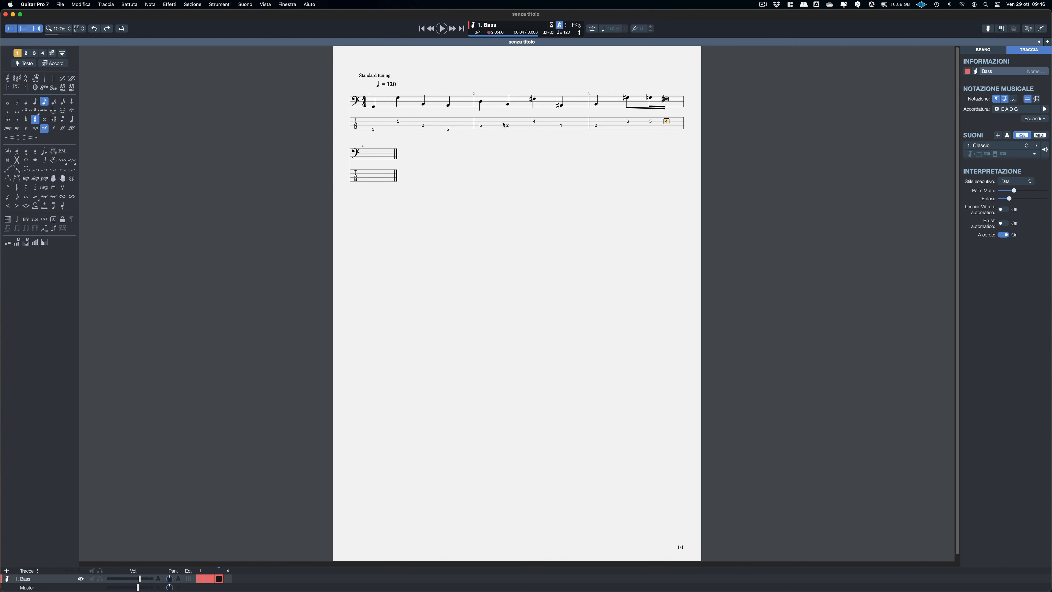
{"action": "key", "text": "Delete"}
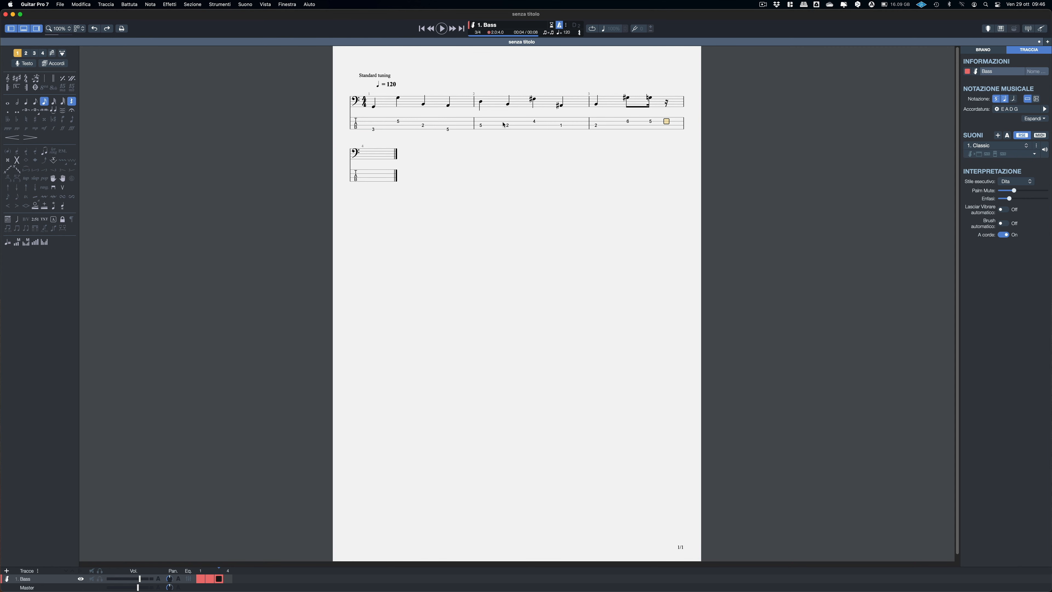
{"action": "key", "text": "Left"}
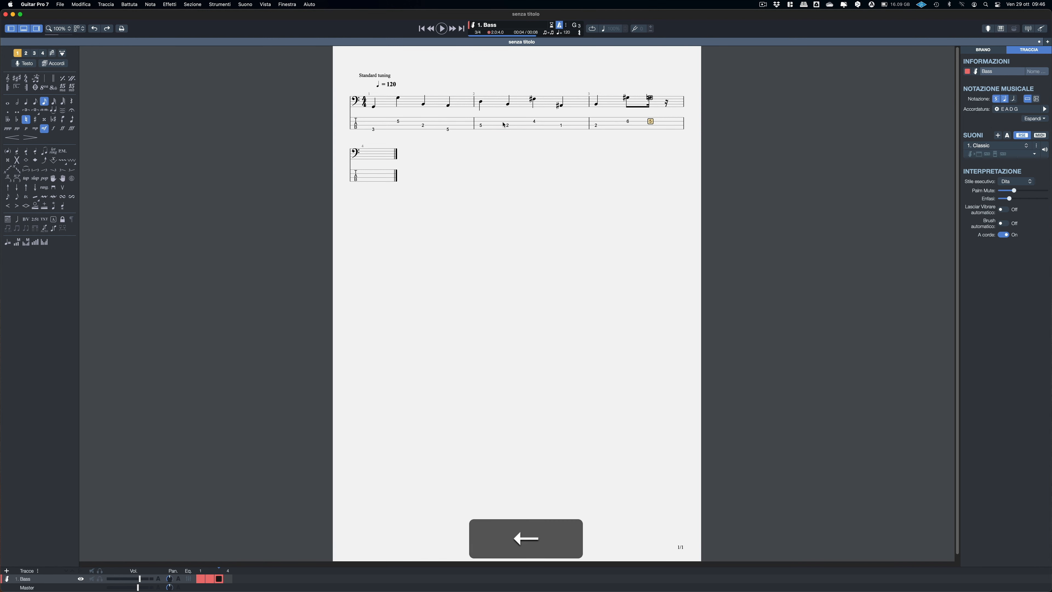
{"action": "key", "text": "Right"}
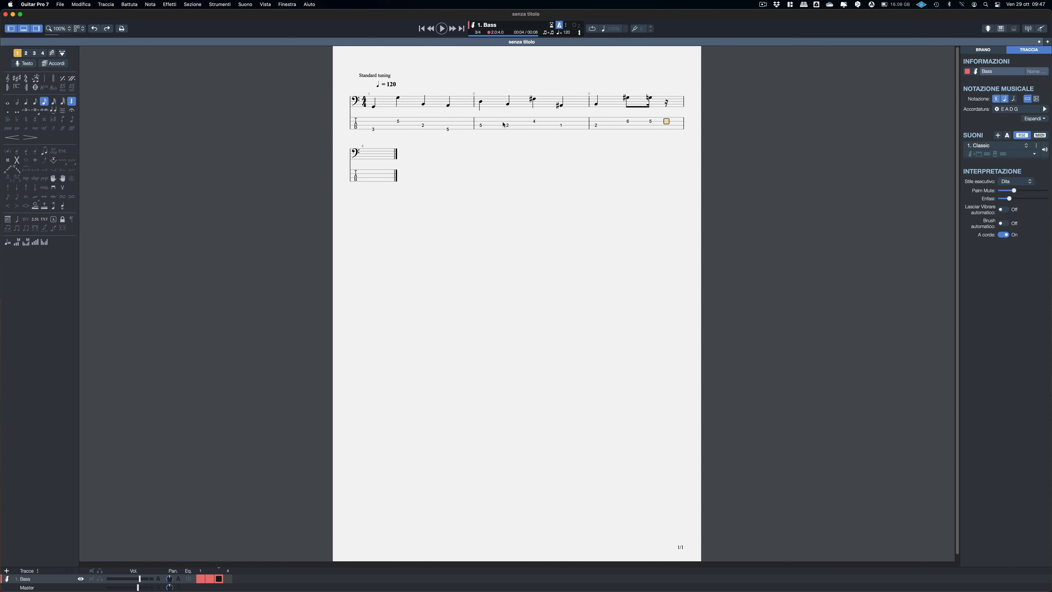
{"action": "key", "text": "Left"}
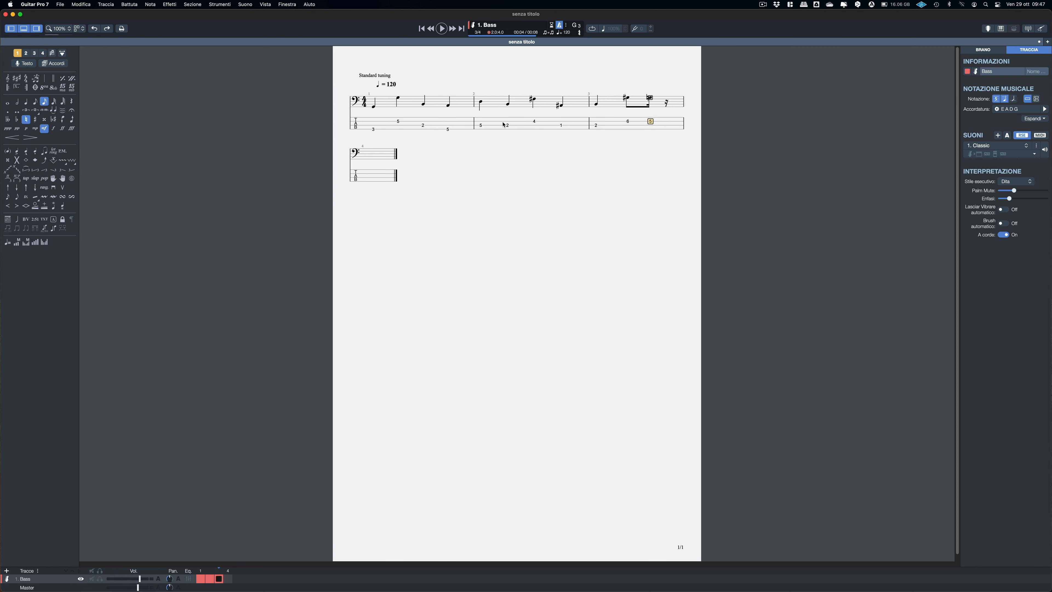
Step: Move back to bar 2 and step through its notes to examine them
{"action": "key", "text": "Left"}
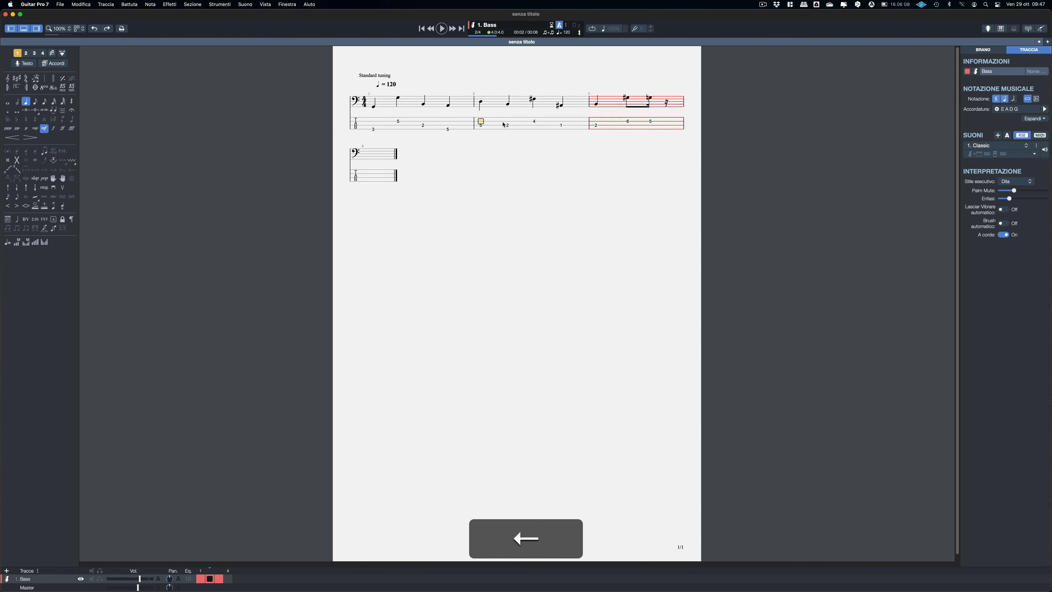
{"action": "key", "text": "Right"}
{"action": "key", "text": "Right"}
{"action": "key", "text": "Right"}
{"action": "key", "text": "Left"}
{"action": "key", "text": "Left"}
{"action": "key", "text": "Left"}
{"action": "key", "text": "Right"}
{"action": "key", "text": "Right"}
{"action": "key", "text": "Right"}
{"action": "key", "text": "Left"}
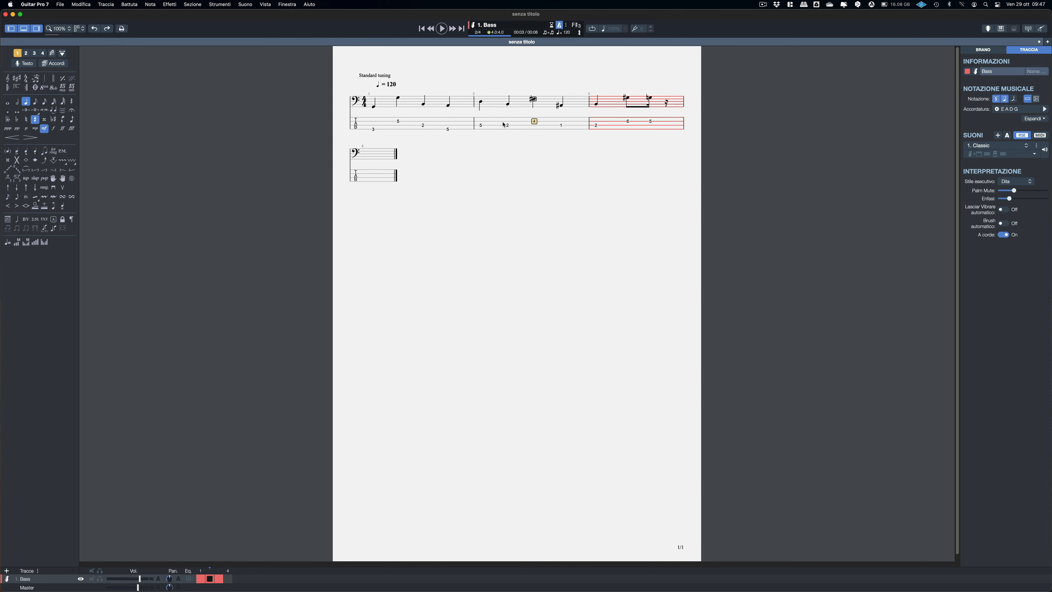
Step: Replace the fret 4 note of bar 2 with a rest and remove that beat from the bar
{"action": "key", "text": "Delete"}
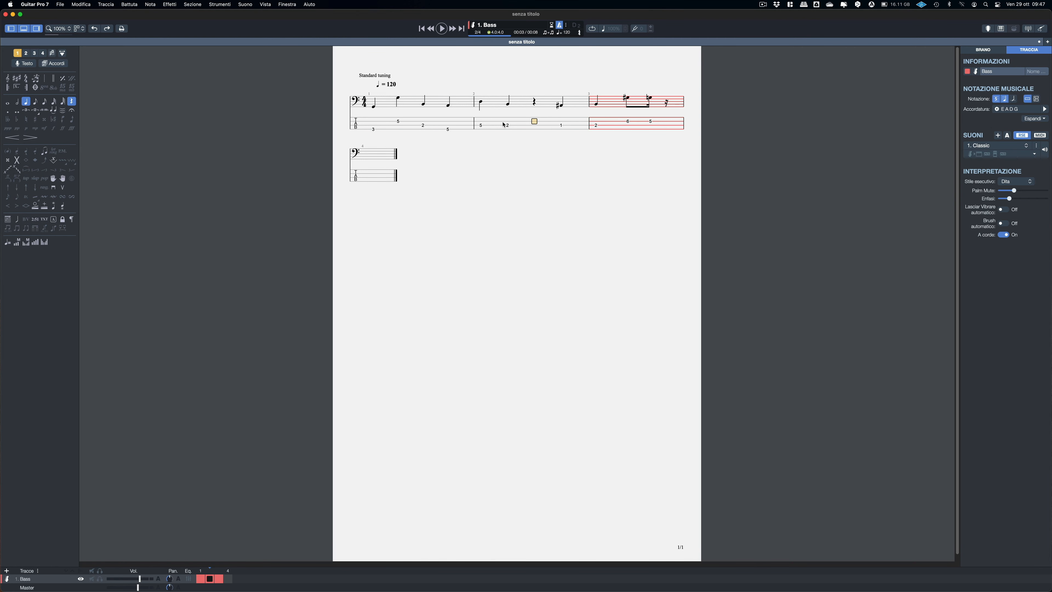
{"action": "key", "text": "Left"}
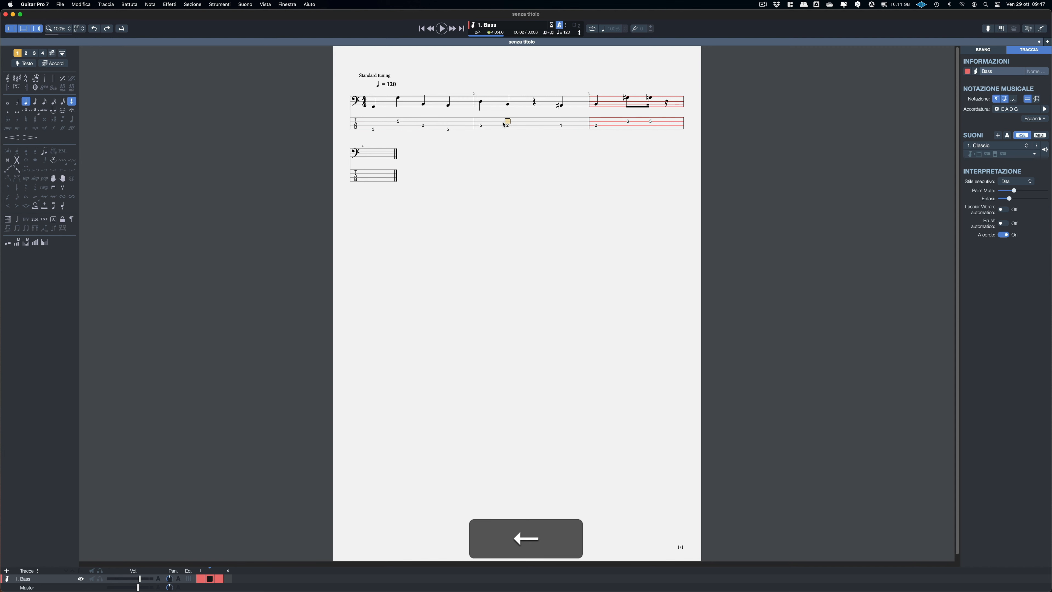
{"action": "key", "text": "Right"}
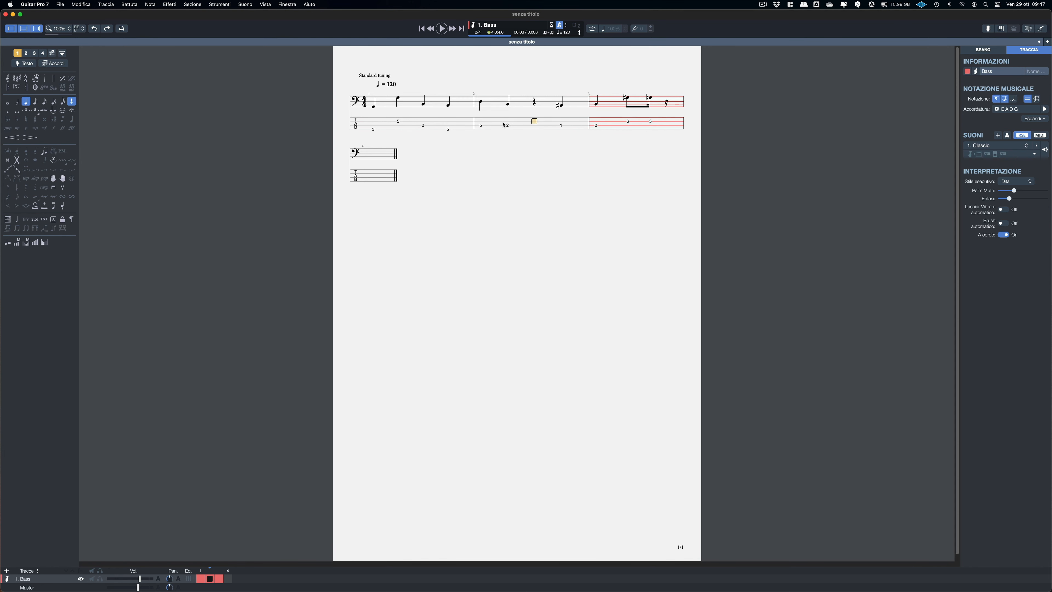
{"action": "key", "text": "Delete"}
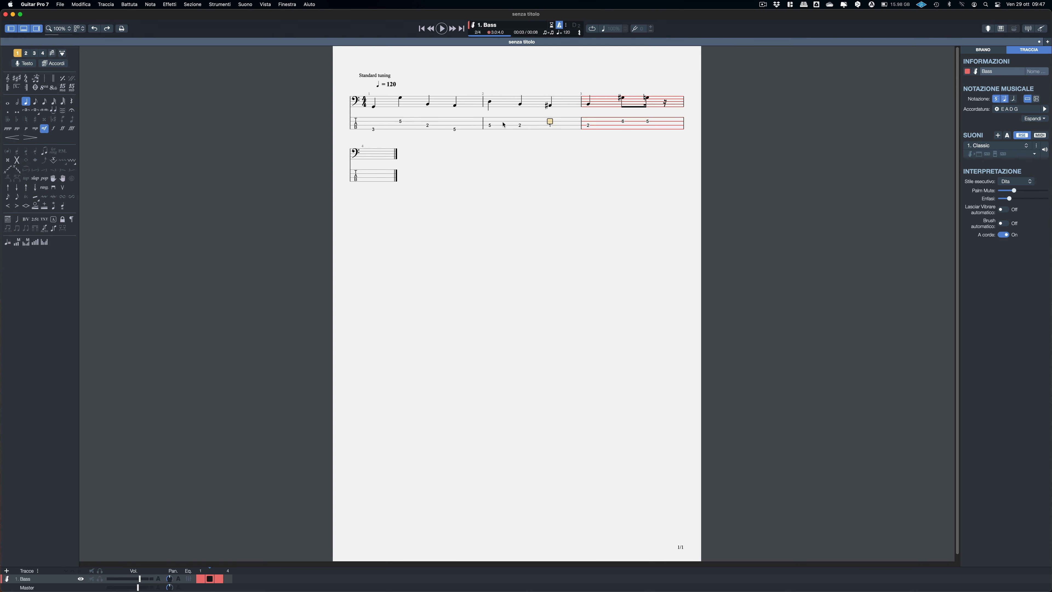
Step: Step back and forth through the remaining beats of bar 2 to check whether the bar is complete
{"action": "key", "text": "Left"}
{"action": "key", "text": "Left"}
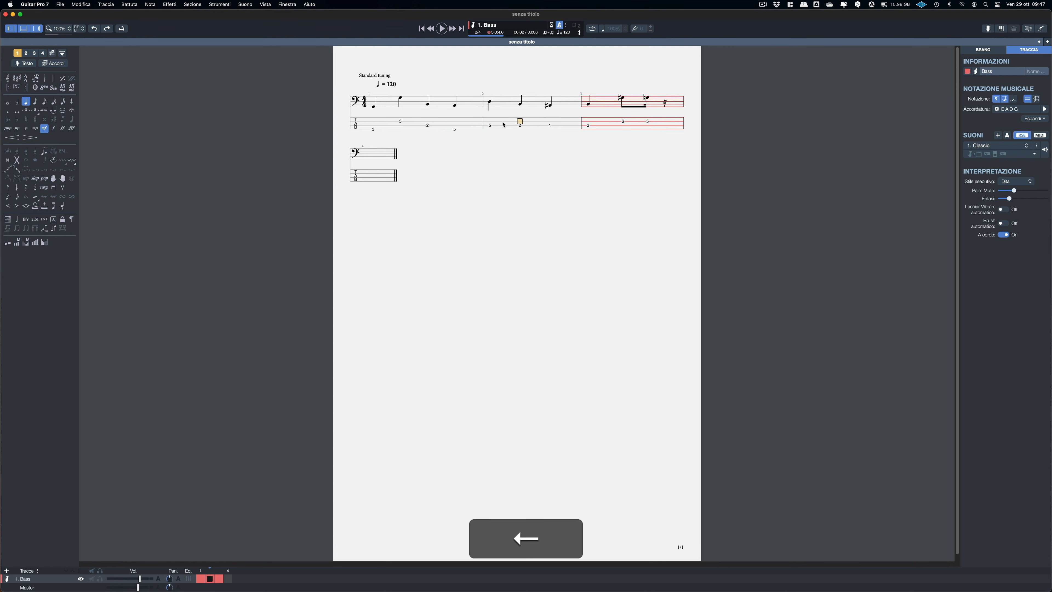
{"action": "key", "text": "Right"}
{"action": "key", "text": "Right"}
{"action": "key", "text": "Left"}
{"action": "key", "text": "Left"}
{"action": "key", "text": "Left"}
{"action": "key", "text": "Right"}
{"action": "key", "text": "Right"}
{"action": "key", "text": "Right"}
{"action": "key", "text": "Left"}
{"action": "key", "text": "Left"}
{"action": "key", "text": "Left"}
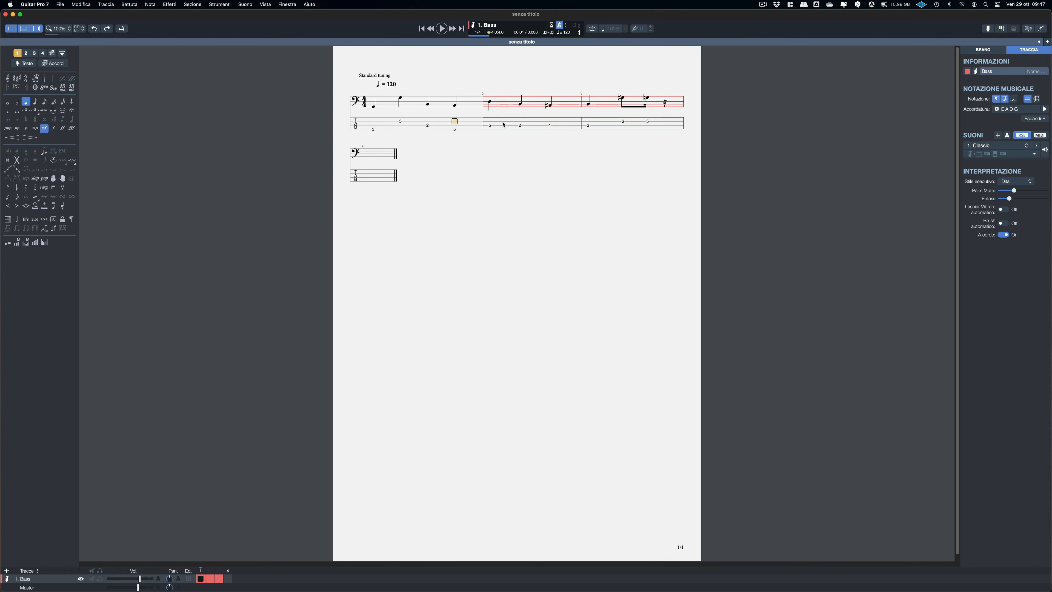
Step: Complete bar 2 with a quarter note at fret 5 on the A string as its fourth beat
{"action": "key", "text": "Right"}
{"action": "key", "text": "Left"}
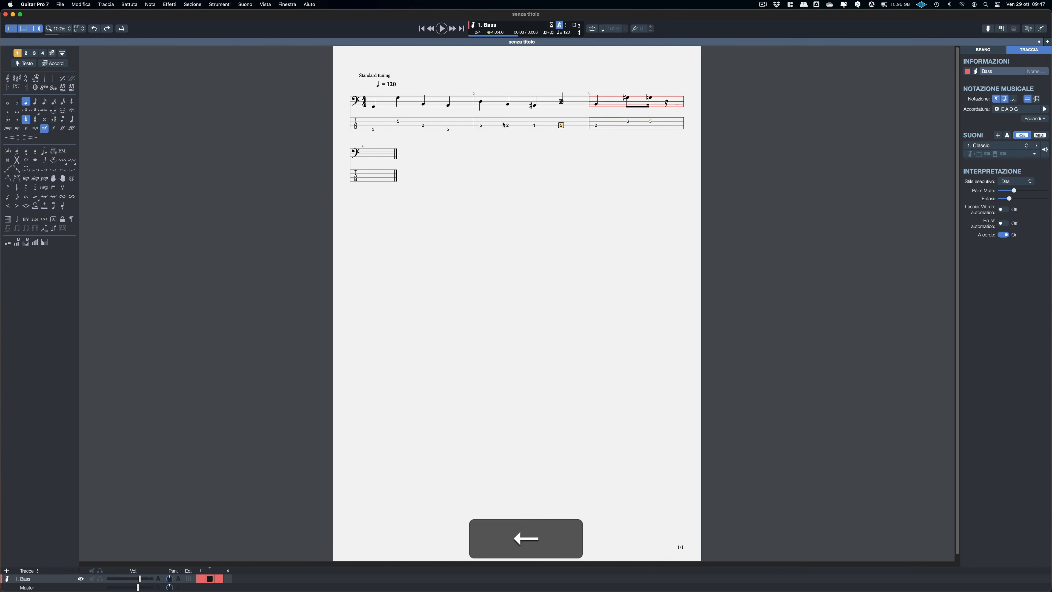
{"action": "key", "text": "Right"}
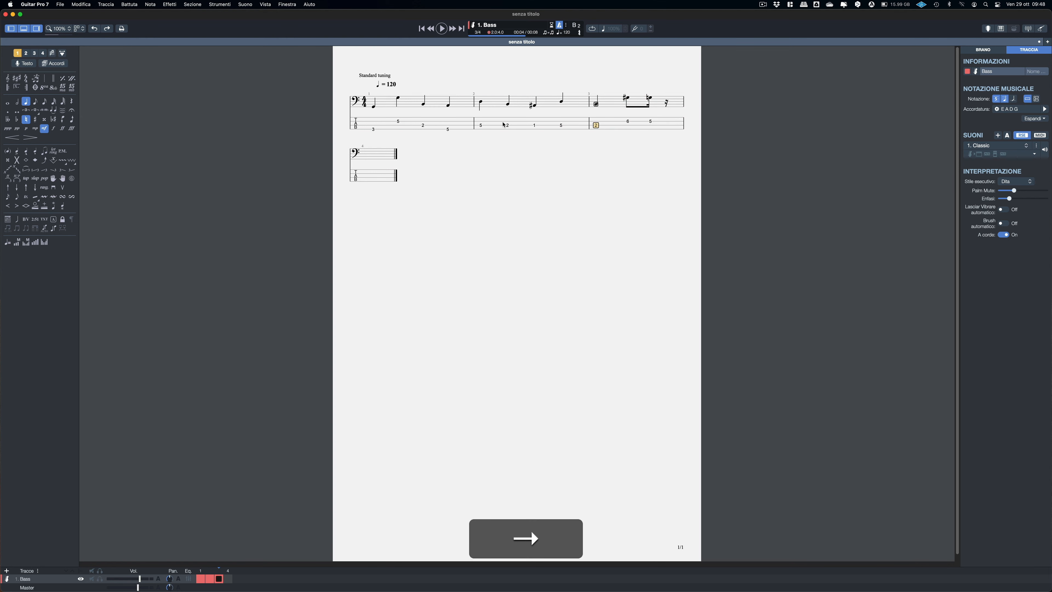
Step: Go through bar 3 and compare its final sixteenth rest with the provisional beat that follows it
{"action": "key", "text": "Right"}
{"action": "key", "text": "Right"}
{"action": "key", "text": "Right"}
{"action": "key", "text": "Right"}
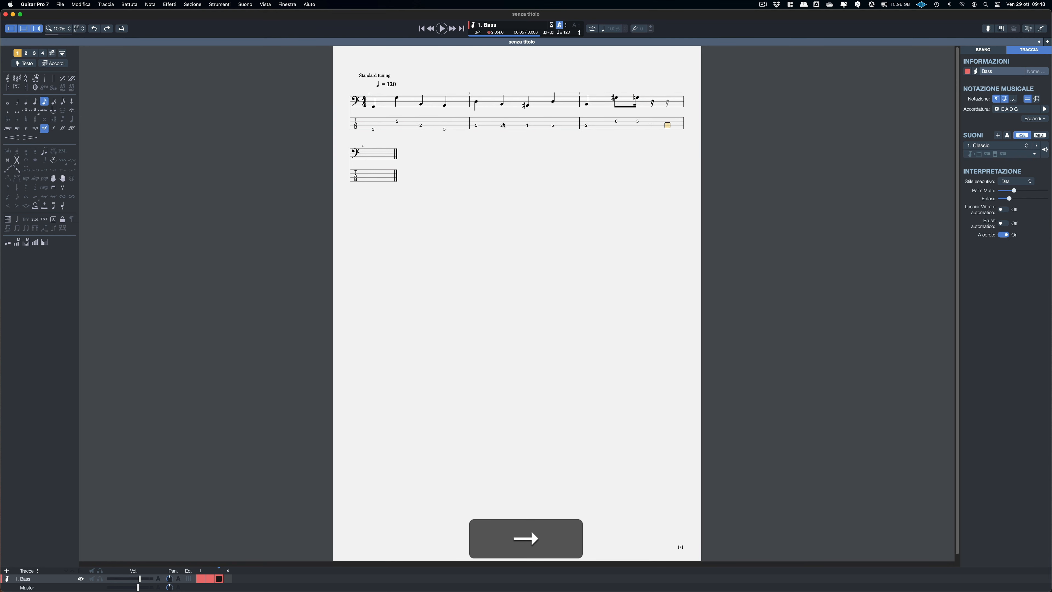
{"action": "key", "text": "Left"}
{"action": "key", "text": "Right"}
{"action": "key", "text": "Left"}
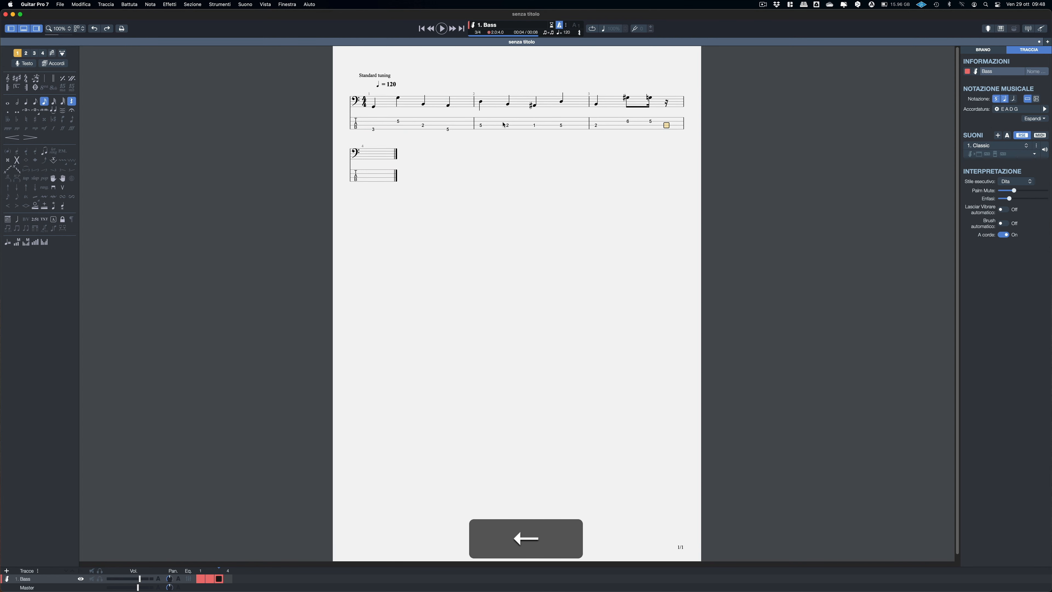
{"action": "key", "text": "Right"}
{"action": "key", "text": "Left"}
{"action": "key", "text": "Right"}
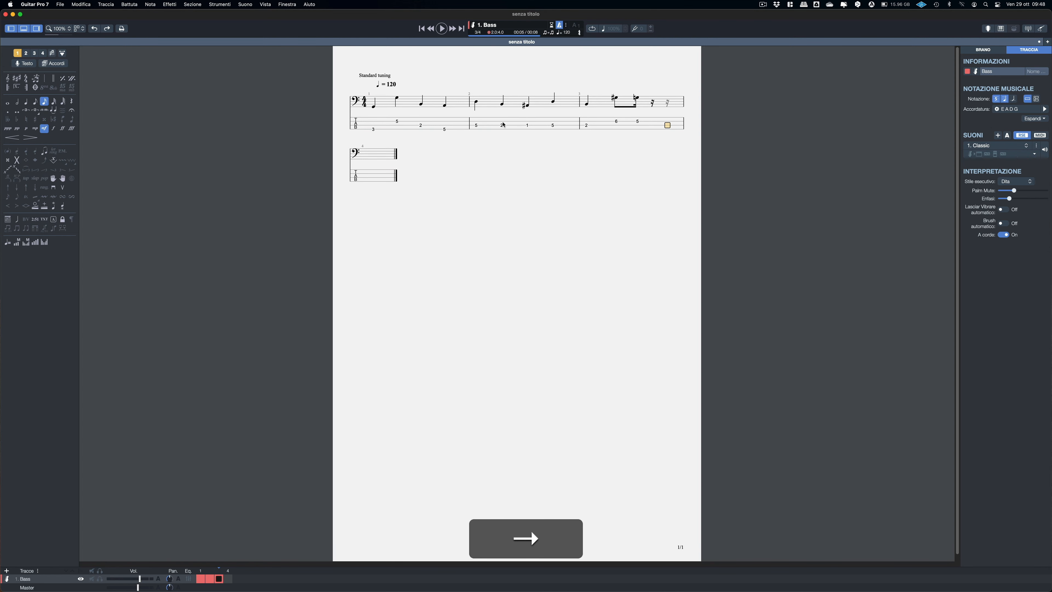
{"action": "key", "text": "Left"}
{"action": "key", "text": "Right"}
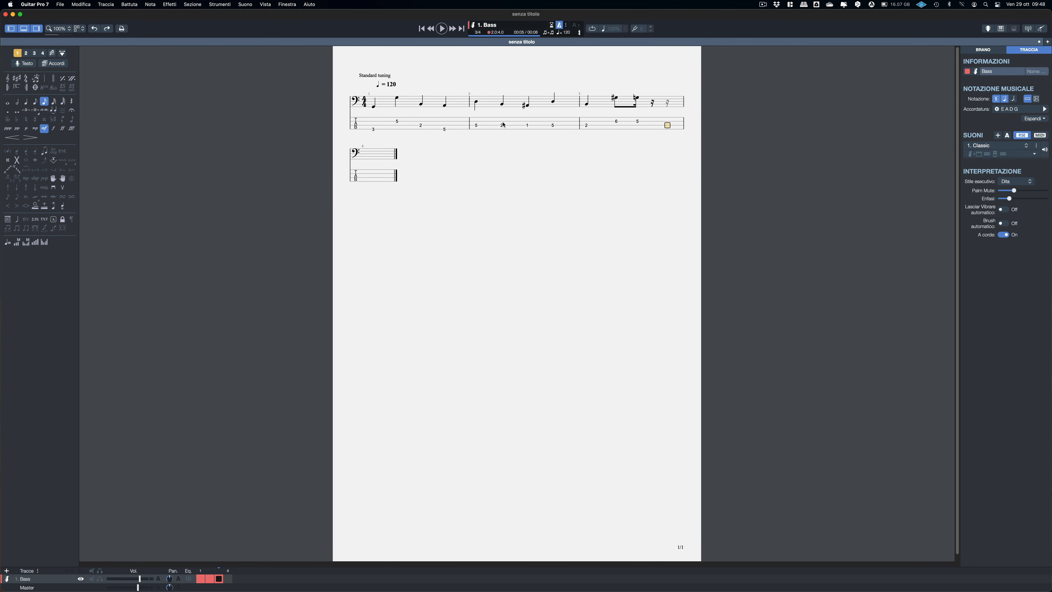
{"action": "key", "text": "Left"}
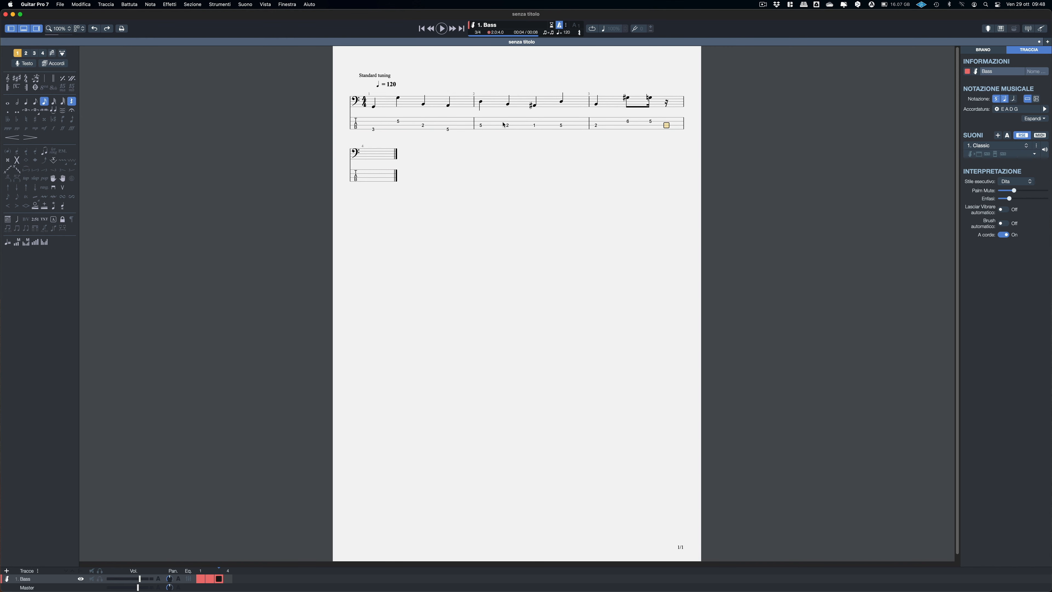
{"action": "key", "text": "Right"}
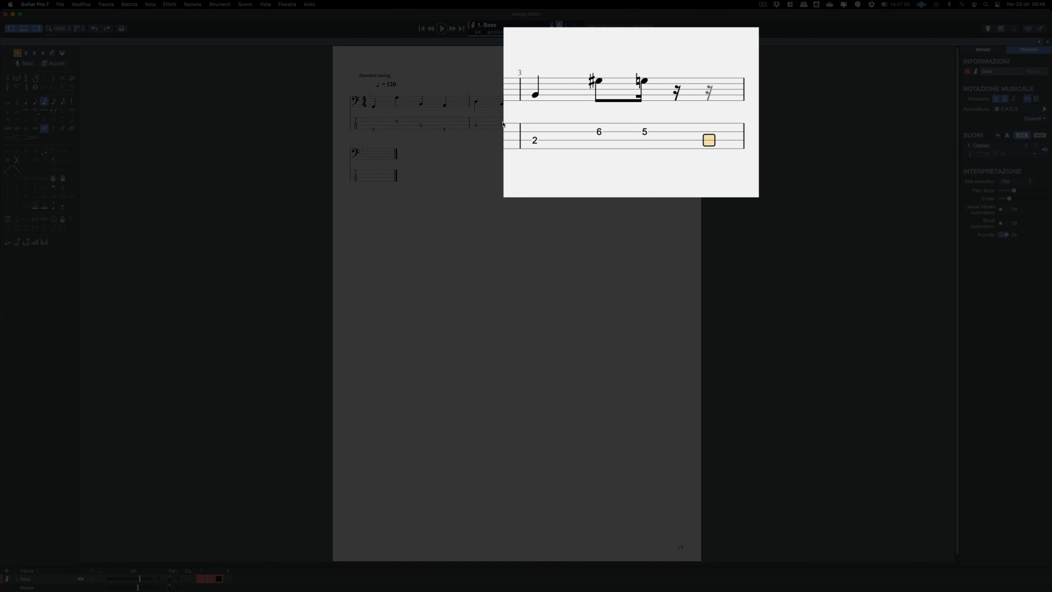
{"action": "key", "text": "Left"}
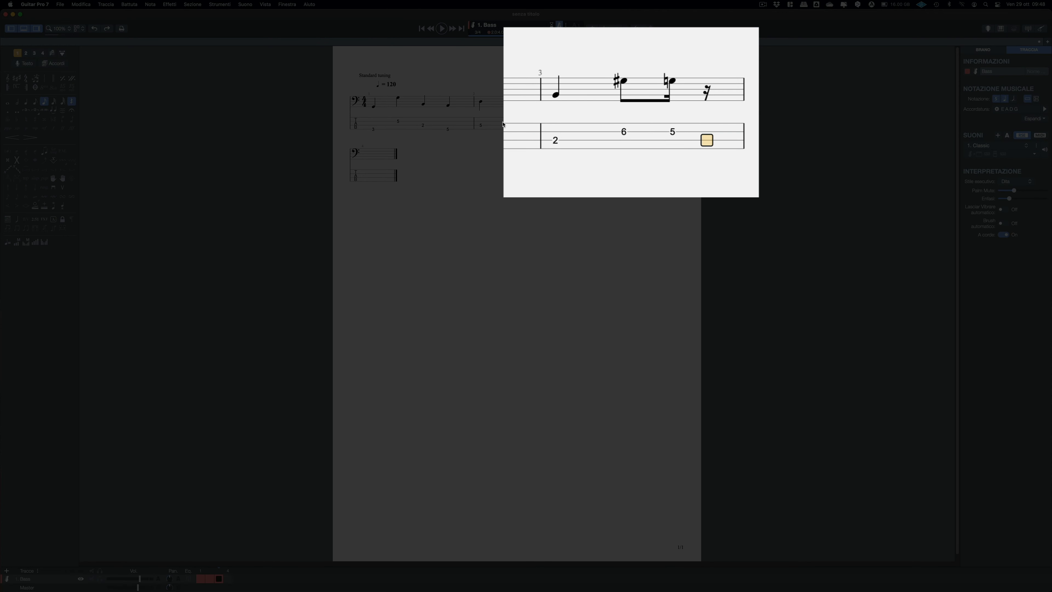
Step: Enter a fret 5 note on the provisional beat of bar 3 and turn it into a second sixteenth rest
{"action": "key", "text": "Right"}
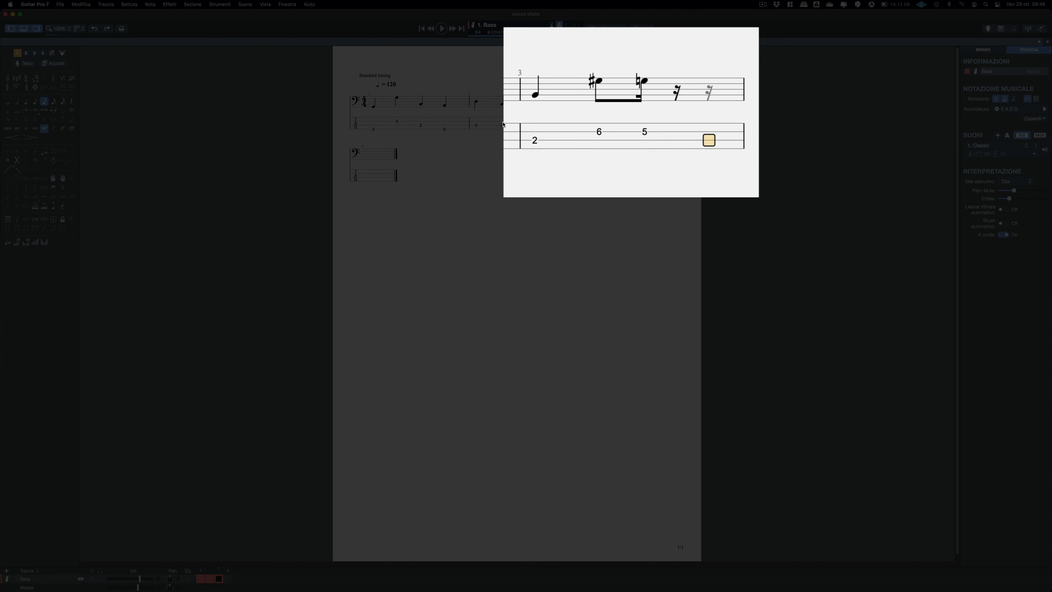
{"action": "type", "text": "5"}
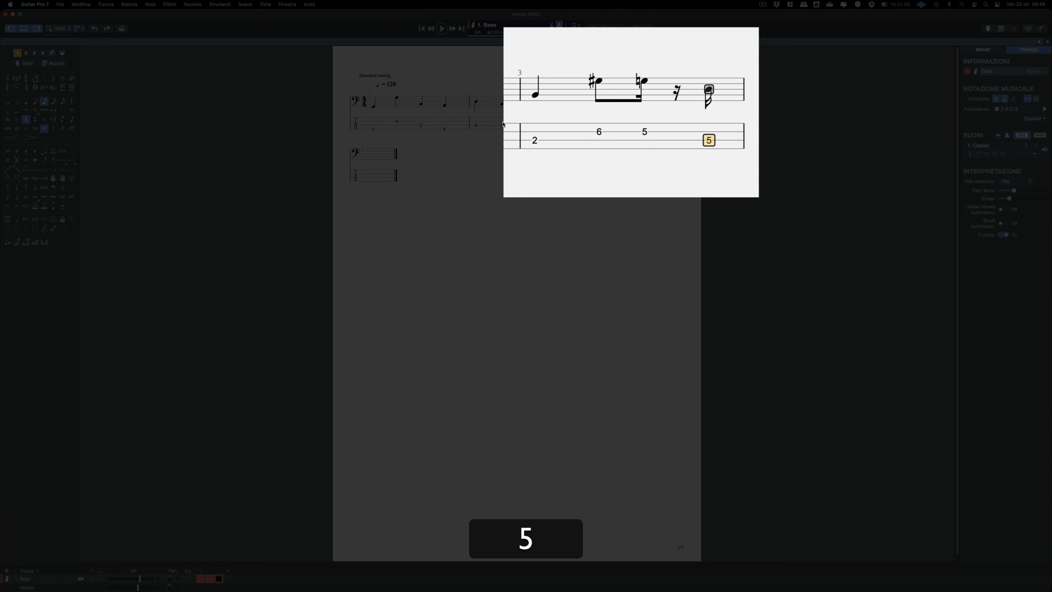
{"action": "key", "text": "Delete"}
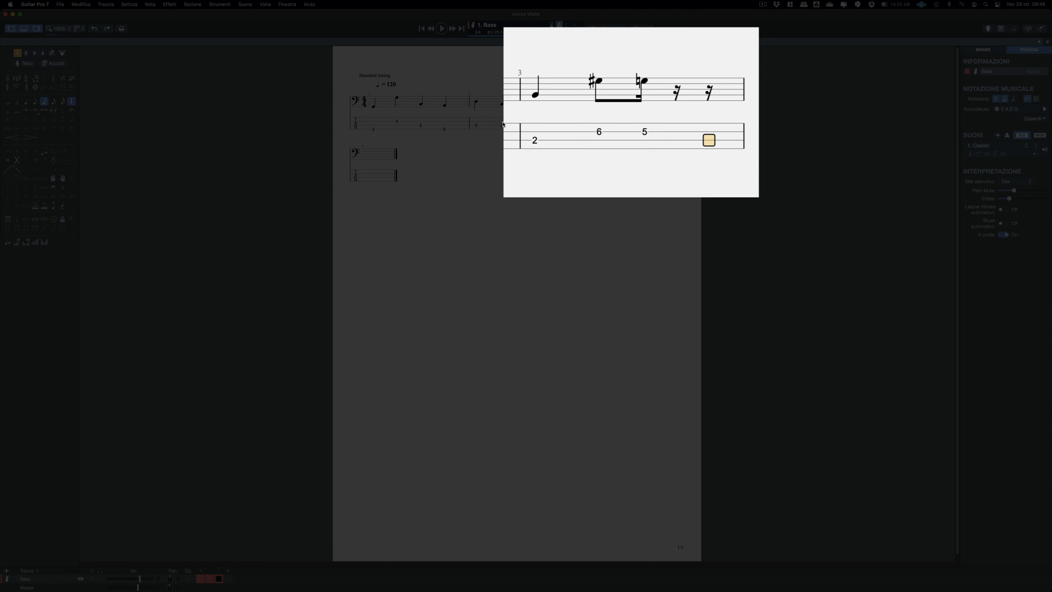
{"action": "key", "text": "KP_Enter"}
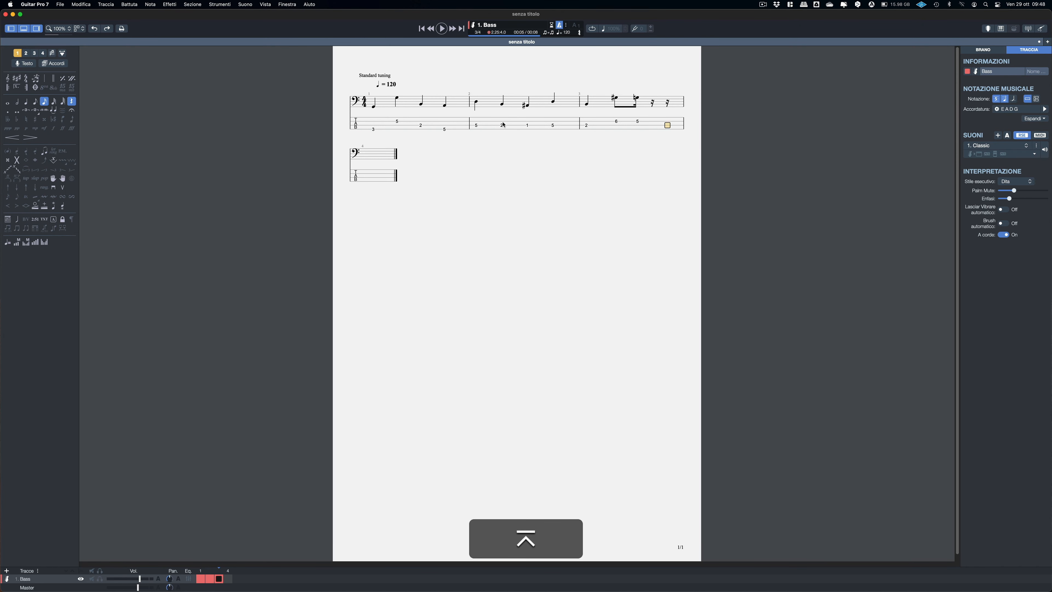
Step: Move between the two sixteenth rests of bar 3 and across the strings to examine the cursor position
{"action": "key", "text": "Left"}
{"action": "key", "text": "Right"}
{"action": "key", "text": "Left"}
{"action": "key", "text": "Right"}
{"action": "key", "text": "Up"}
{"action": "key", "text": "Down"}
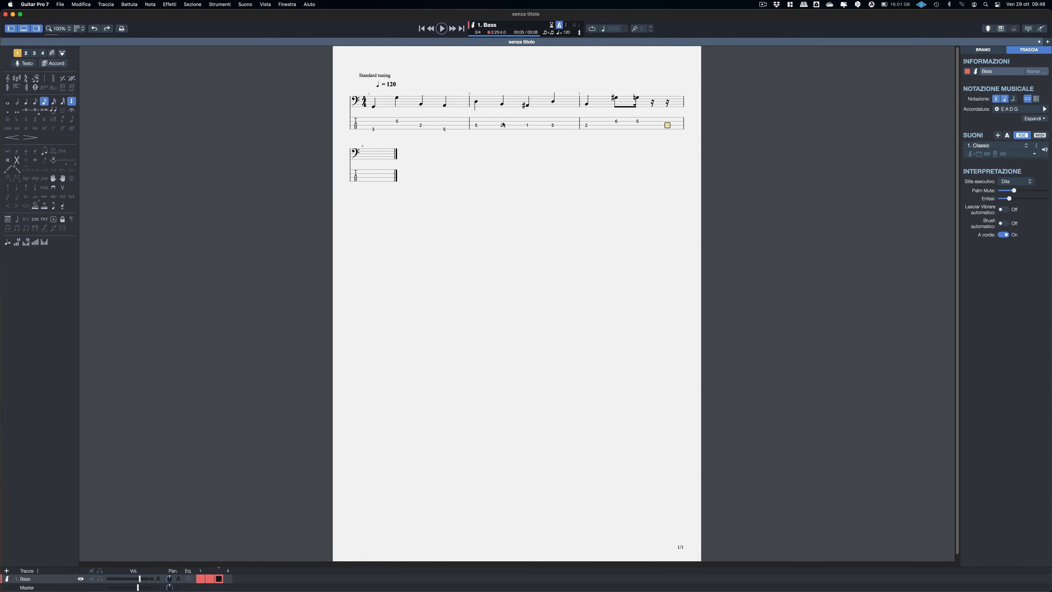
{"action": "key", "text": "Up"}
{"action": "key", "text": "Down"}
{"action": "key", "text": "Up"}
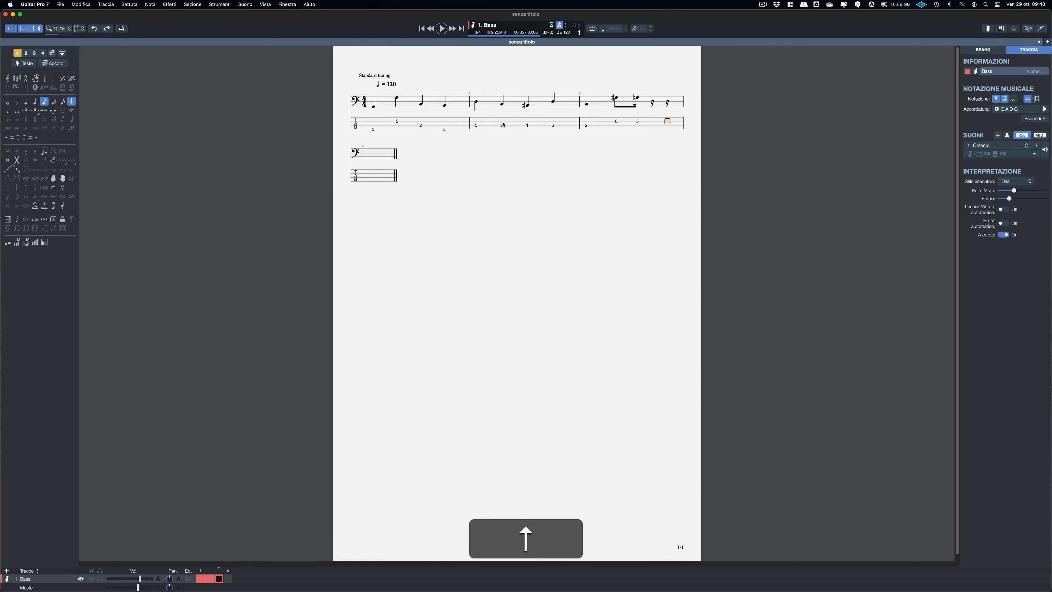
Step: Try several durations on the last rest of bar 3 and leave it as an eighth rest
{"action": "key", "text": "Down"}
{"action": "key", "text": "plus"}
{"action": "key", "text": "minus"}
{"action": "key", "text": "minus"}
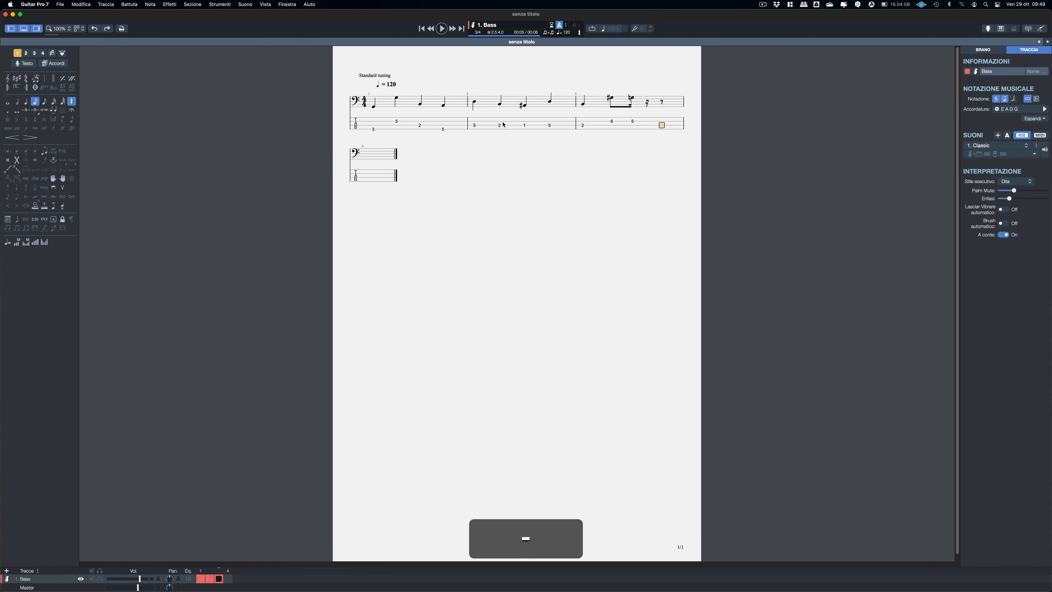
{"action": "key", "text": "minus"}
{"action": "key", "text": "plus"}
{"action": "key", "text": "plus"}
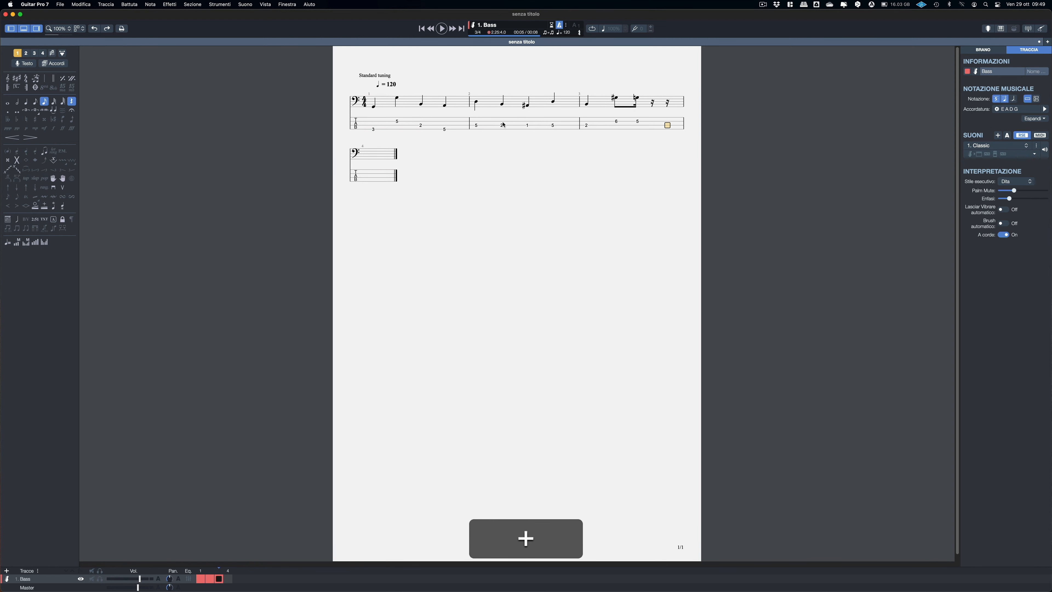
{"action": "key", "text": "minus"}
{"action": "key", "text": "minus"}
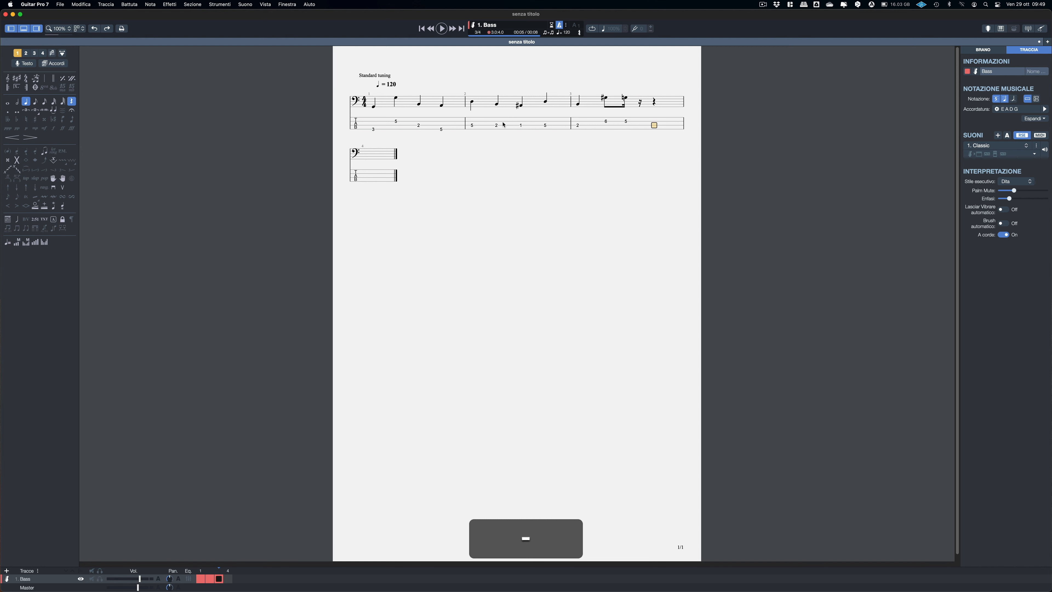
{"action": "key", "text": "plus"}
{"action": "key", "text": "Right"}
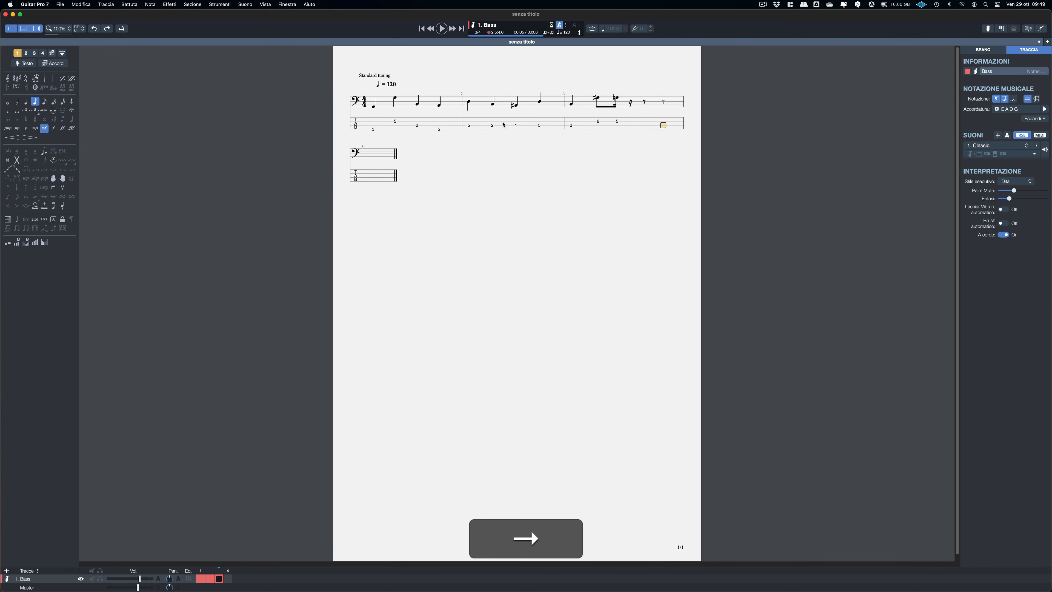
{"action": "key", "text": "Left"}
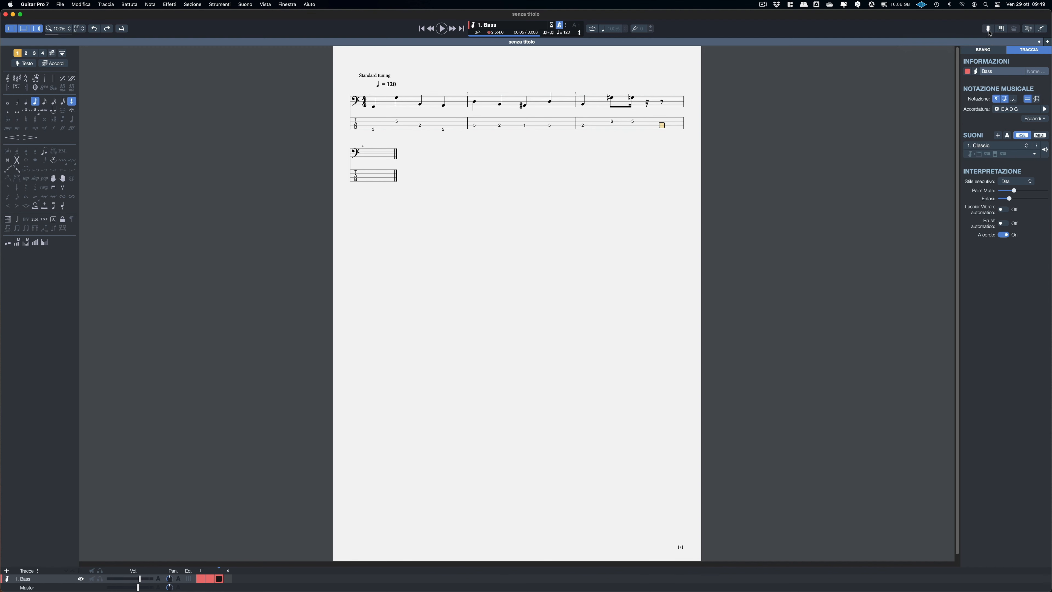
Step: With the virtual fretboard placed below the score, finish bar 3 with eighth notes: A string fret 2, D string frets 4 and 6, A string fret 7
{"action": "left_click", "coordinate": [988, 28]}
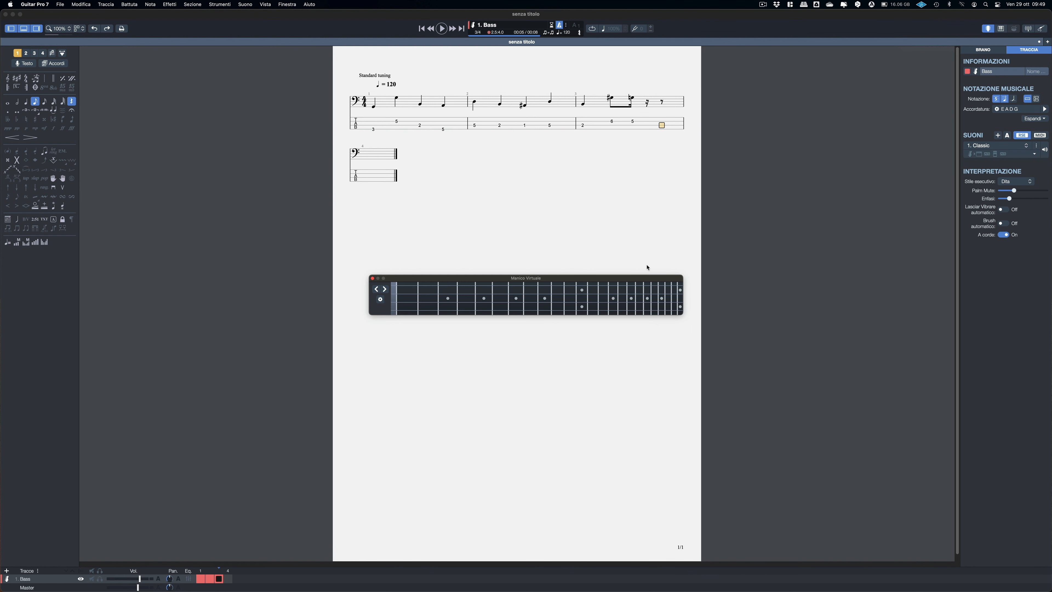
{"action": "left_click_drag", "start_coordinate": [541, 278], "coordinate": [518, 231]}
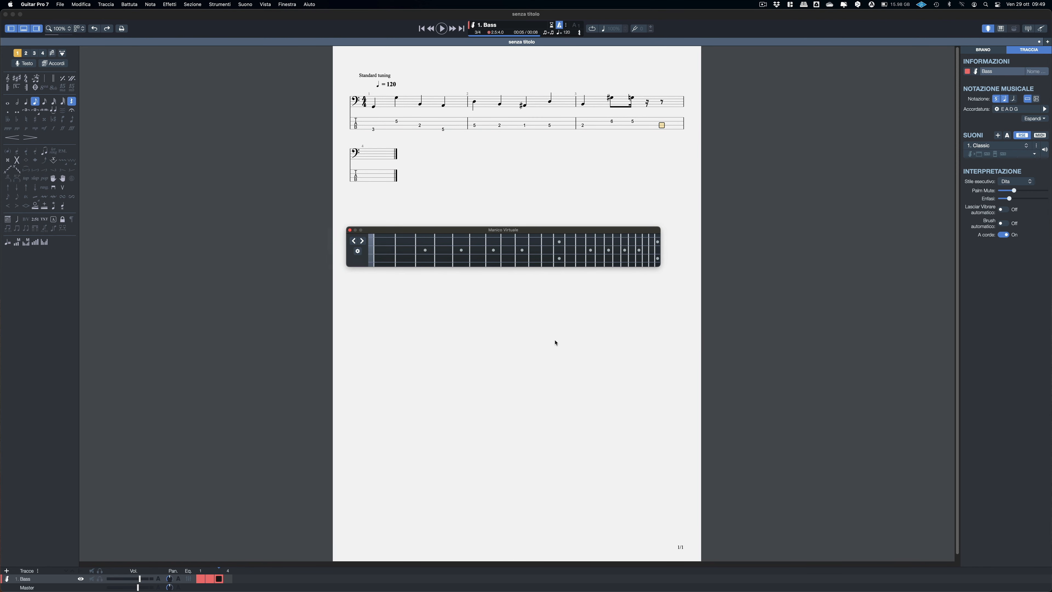
{"action": "left_click", "coordinate": [407, 256]}
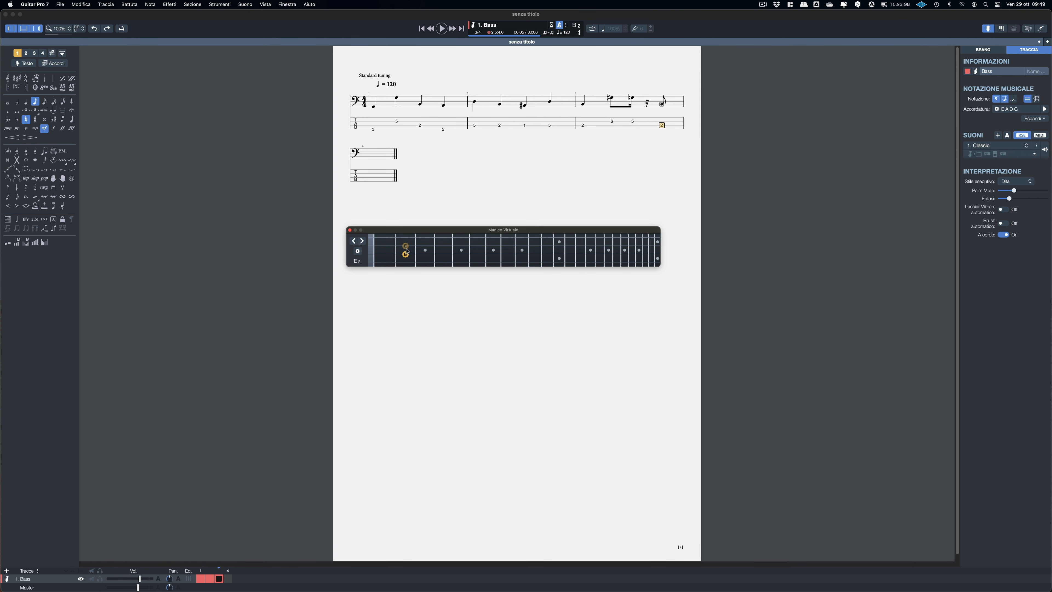
{"action": "key", "text": "Right"}
{"action": "left_click", "coordinate": [449, 251]}
{"action": "key", "text": "Right"}
{"action": "left_click", "coordinate": [478, 247]}
{"action": "key", "text": "Right"}
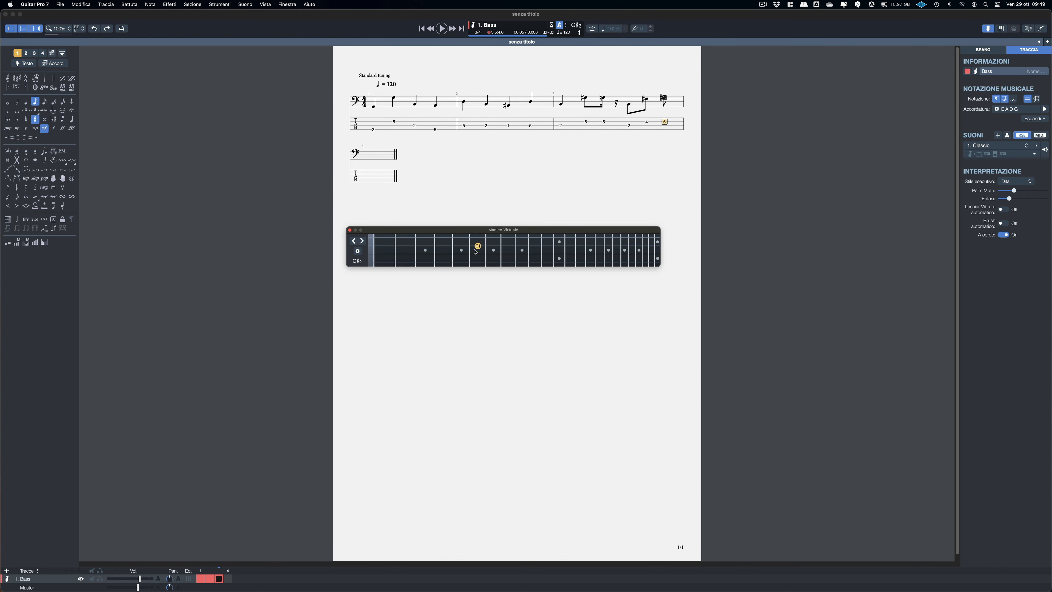
{"action": "left_click", "coordinate": [500, 255]}
{"action": "key", "text": "Right"}
Step: Enter eighth notes in bar 4 from the virtual fretboard: E string fret 3, G string fret 2, A string fret 3, E string fret 4
{"action": "left_click", "coordinate": [425, 263]}
{"action": "key", "text": "Right"}
{"action": "left_click", "coordinate": [405, 239]}
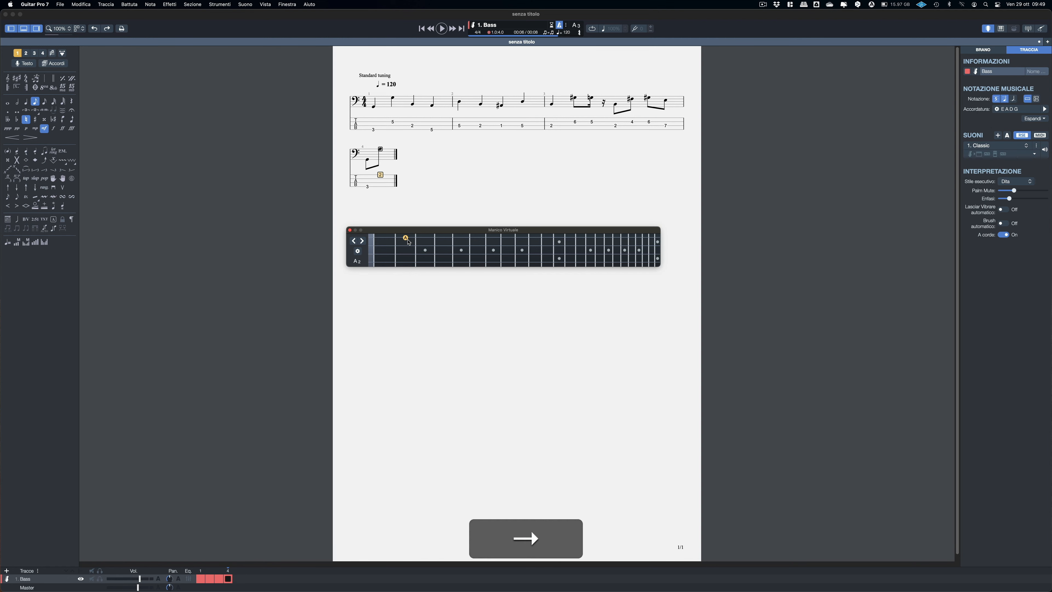
{"action": "key", "text": "Right"}
{"action": "left_click", "coordinate": [431, 254]}
{"action": "key", "text": "Right"}
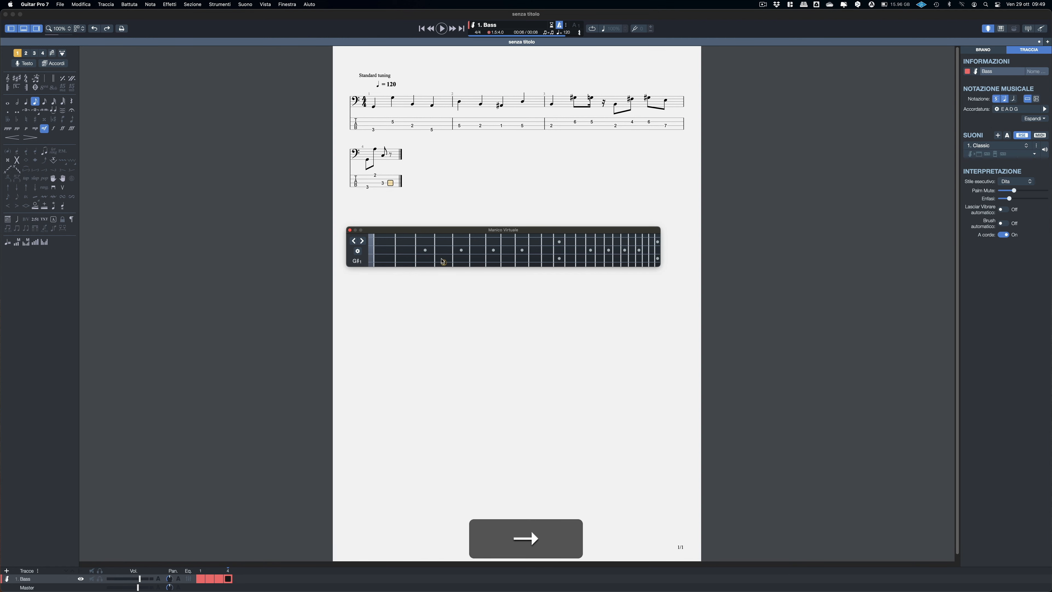
{"action": "left_click", "coordinate": [442, 262]}
{"action": "key", "text": "Right"}
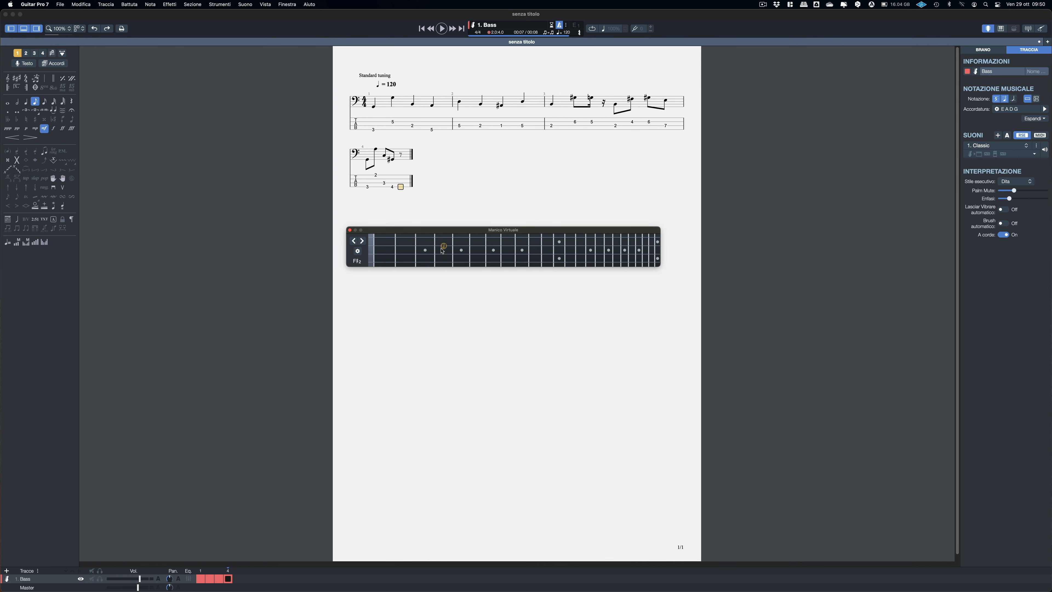
Step: Close the virtual fretboard and open the virtual keyboard for note entry
{"action": "left_click", "coordinate": [349, 231]}
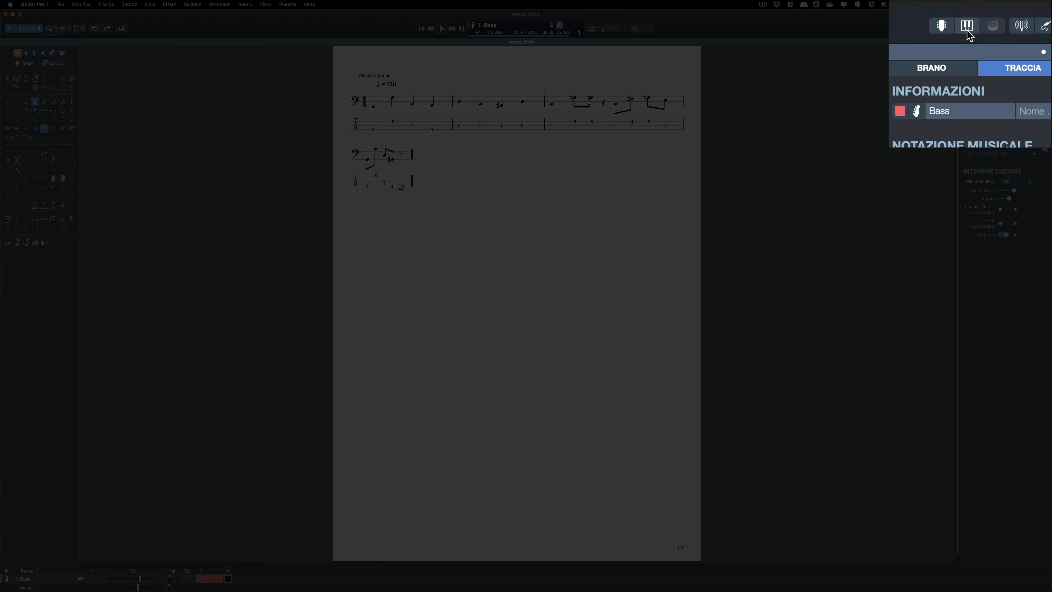
{"action": "left_click", "coordinate": [1002, 29]}
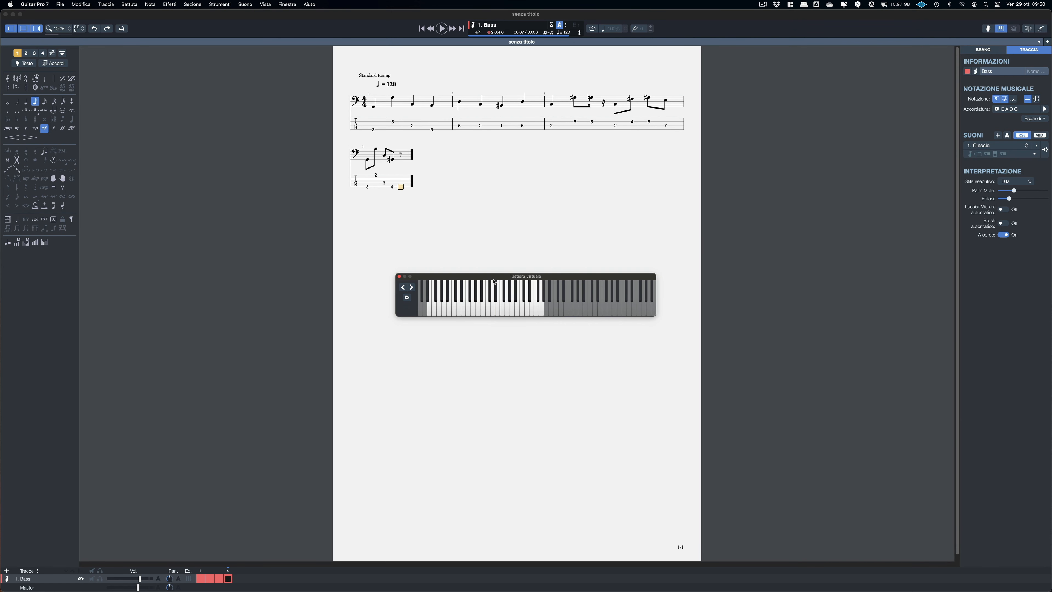
Step: With the virtual keyboard moved slightly higher, finish bar 4 with eighth notes F2, C3, A3 and C2
{"action": "left_click_drag", "start_coordinate": [493, 279], "coordinate": [486, 260]}
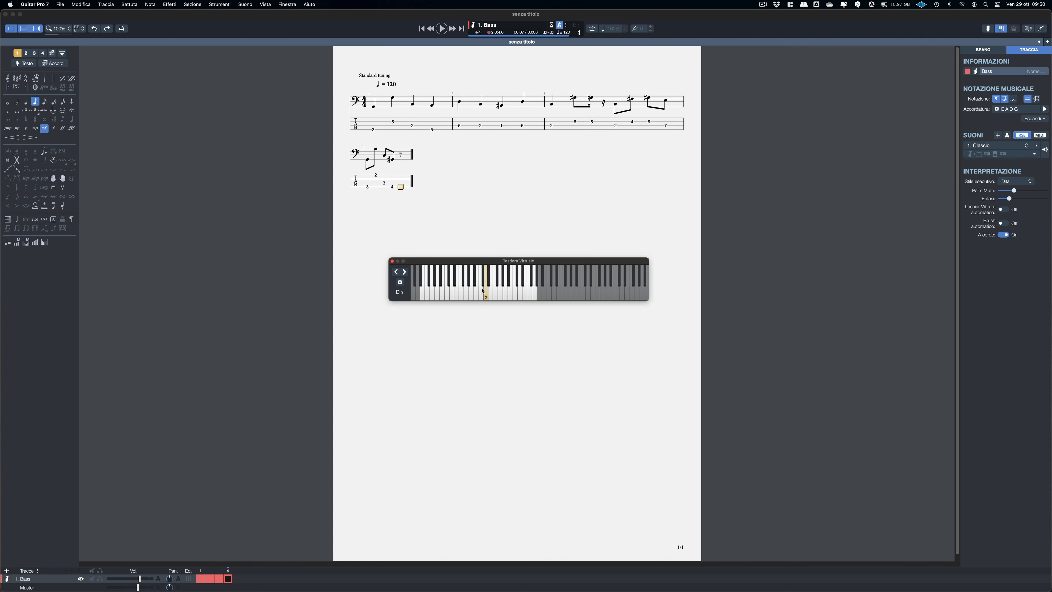
{"action": "left_click", "coordinate": [462, 300]}
{"action": "key", "text": "Right"}
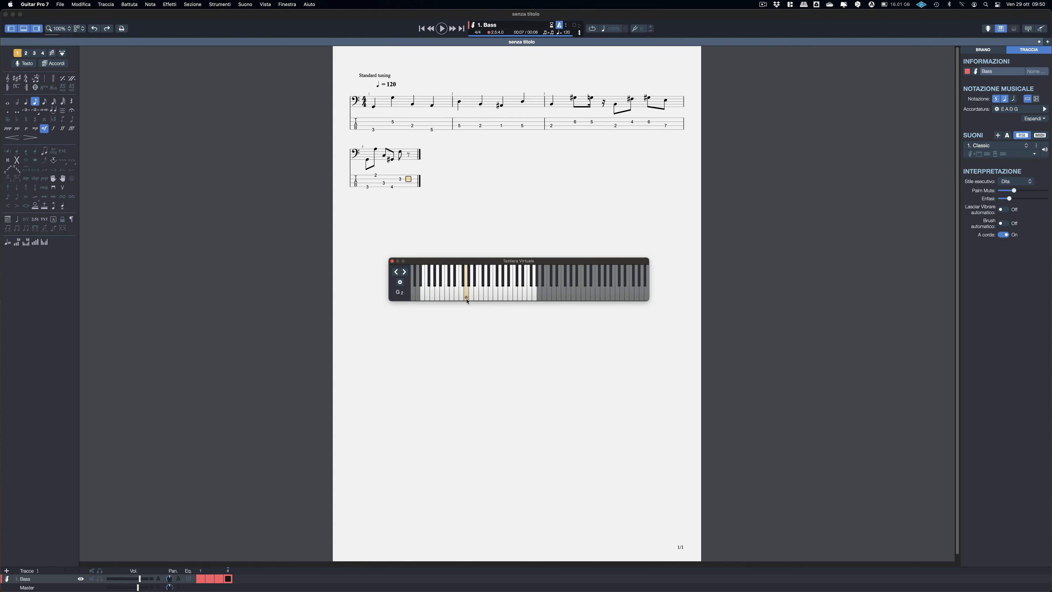
{"action": "left_click", "coordinate": [481, 297]}
{"action": "key", "text": "Right"}
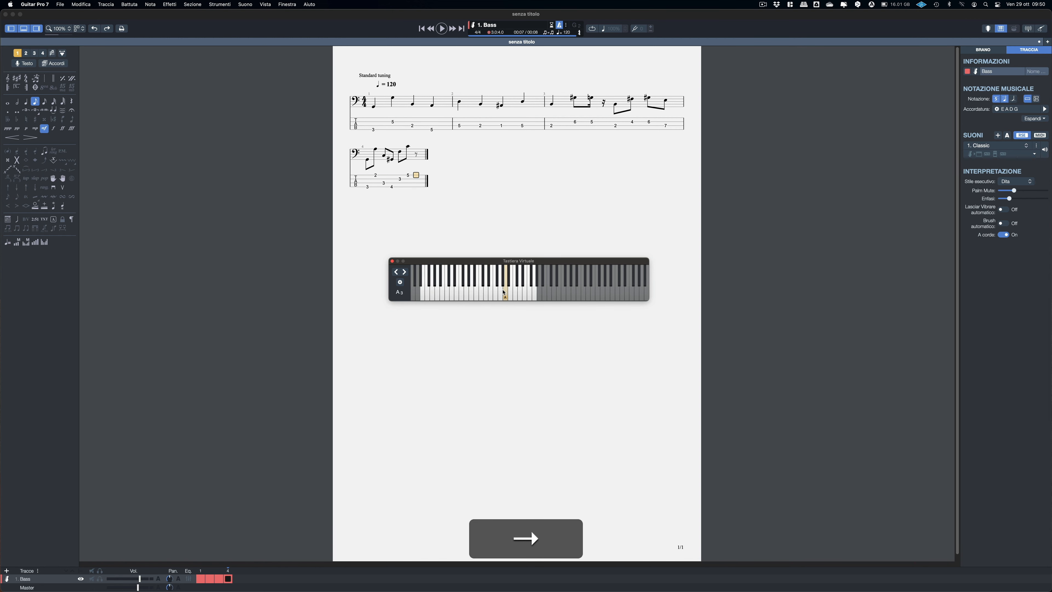
{"action": "left_click", "coordinate": [503, 292]}
{"action": "key", "text": "Right"}
{"action": "left_click", "coordinate": [448, 292]}
{"action": "key", "text": "Right"}
Step: Begin bar 5 with eighth notes B2 and F2 from the virtual keyboard and close the keyboard
{"action": "left_click", "coordinate": [475, 291]}
{"action": "key", "text": "Right"}
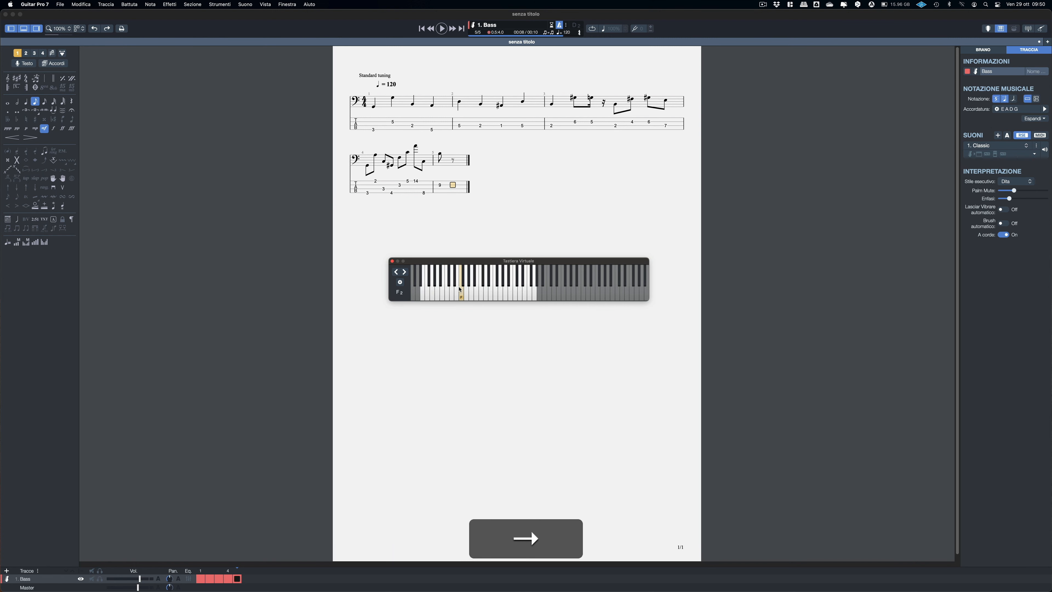
{"action": "left_click", "coordinate": [460, 289]}
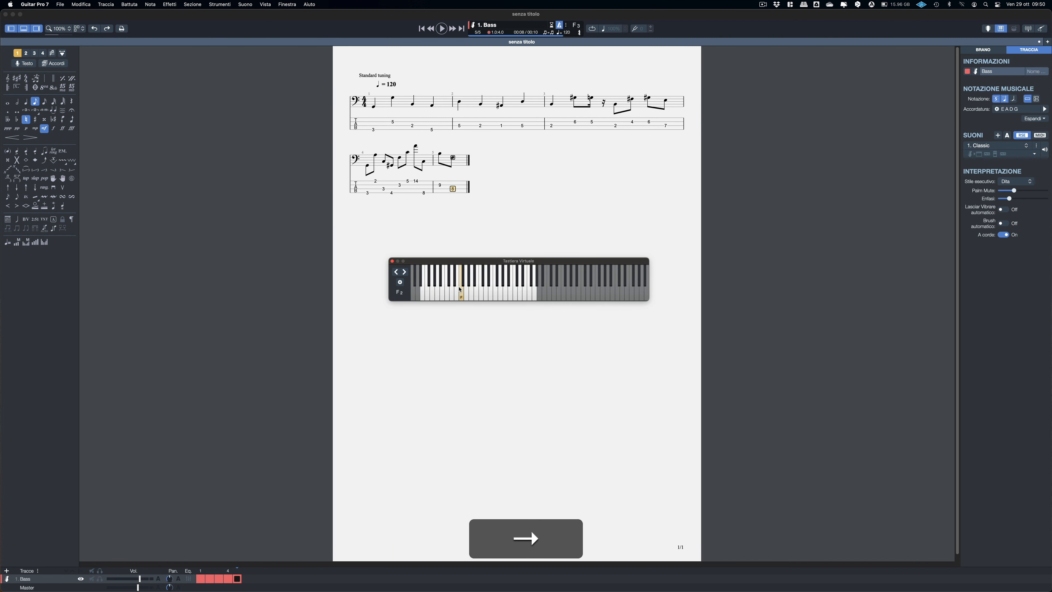
{"action": "left_click", "coordinate": [393, 262]}
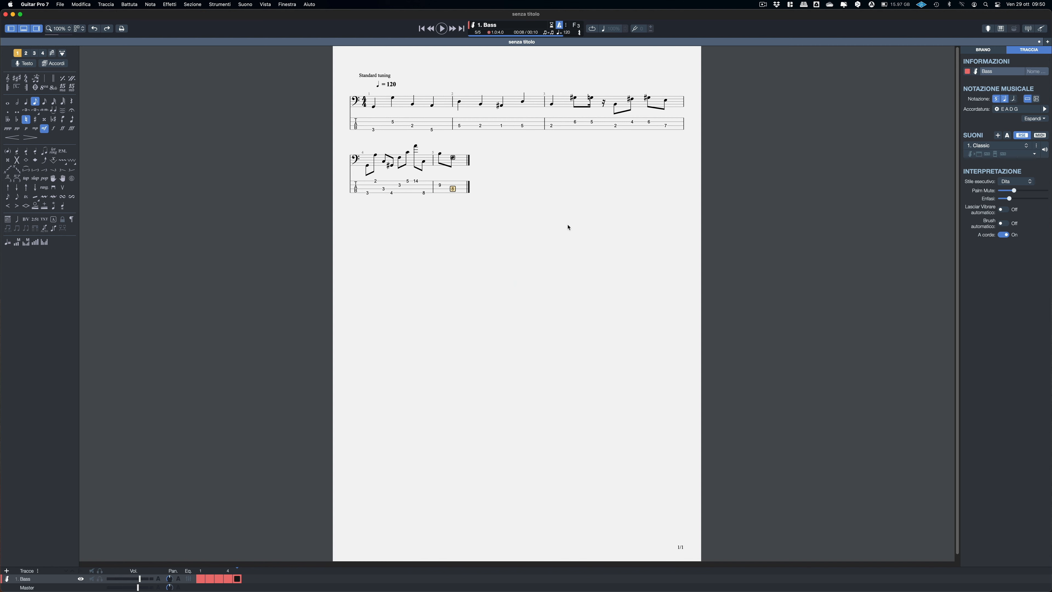